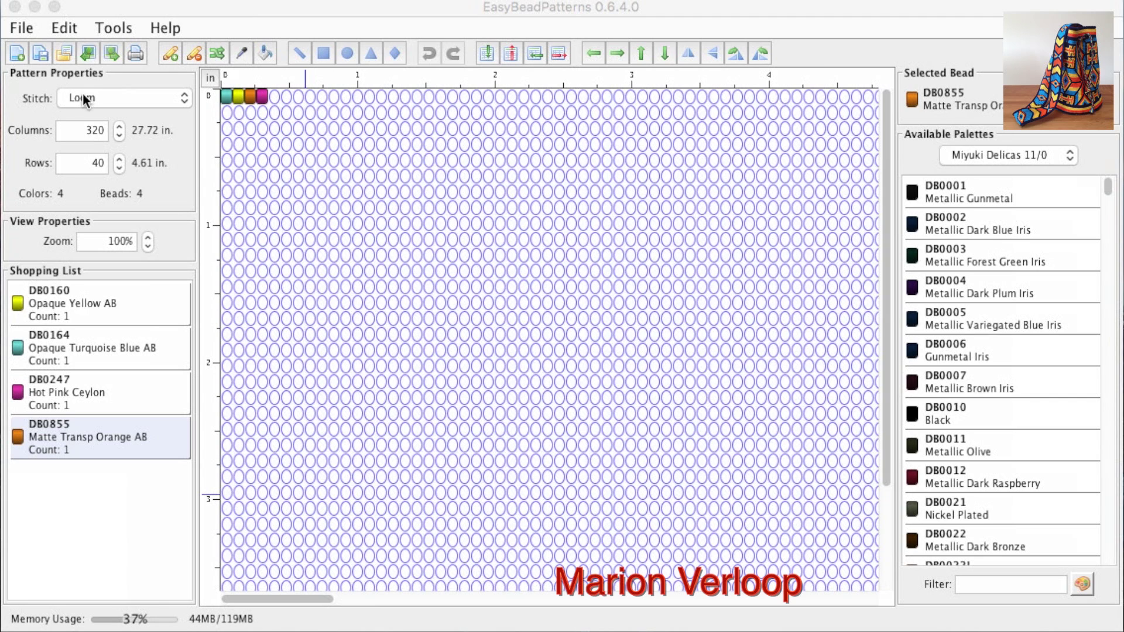
- Switch the pattern's stitch from Loom to Rosette, making a 320-column circular grid
left_click(181, 101)
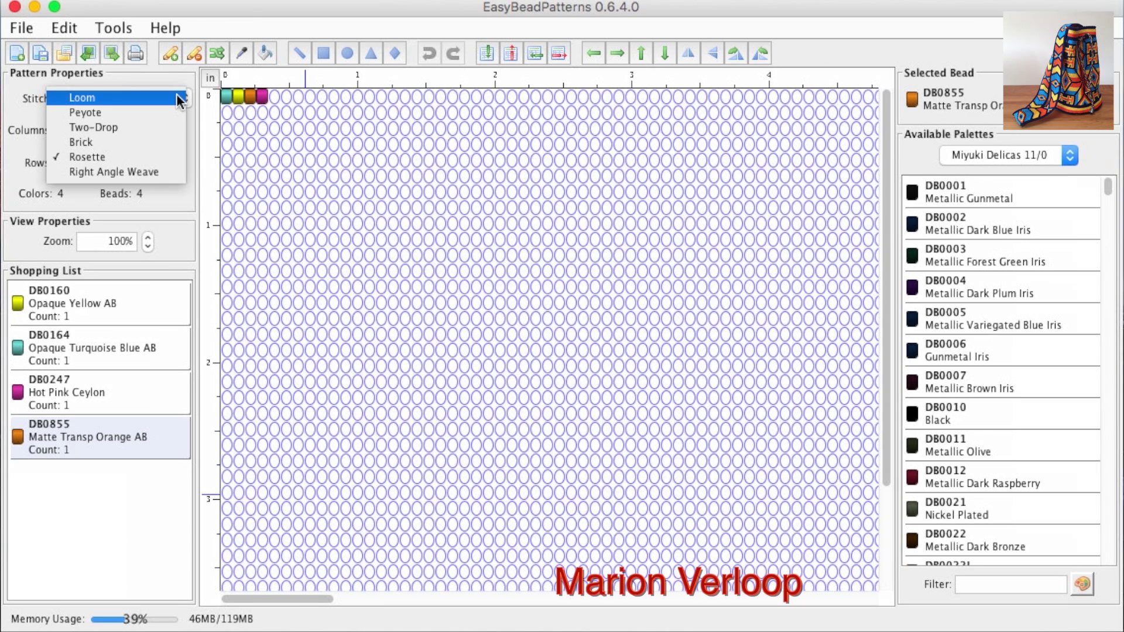
left_click(101, 158)
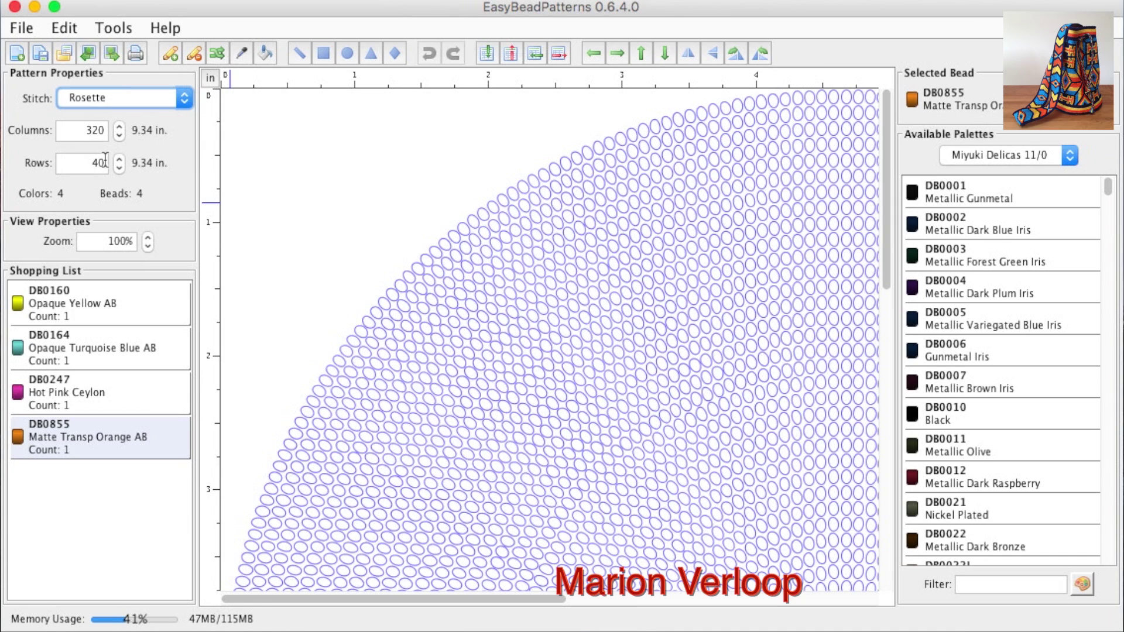
- Change the rosette's row count from 40 to 20
left_click(99, 163)
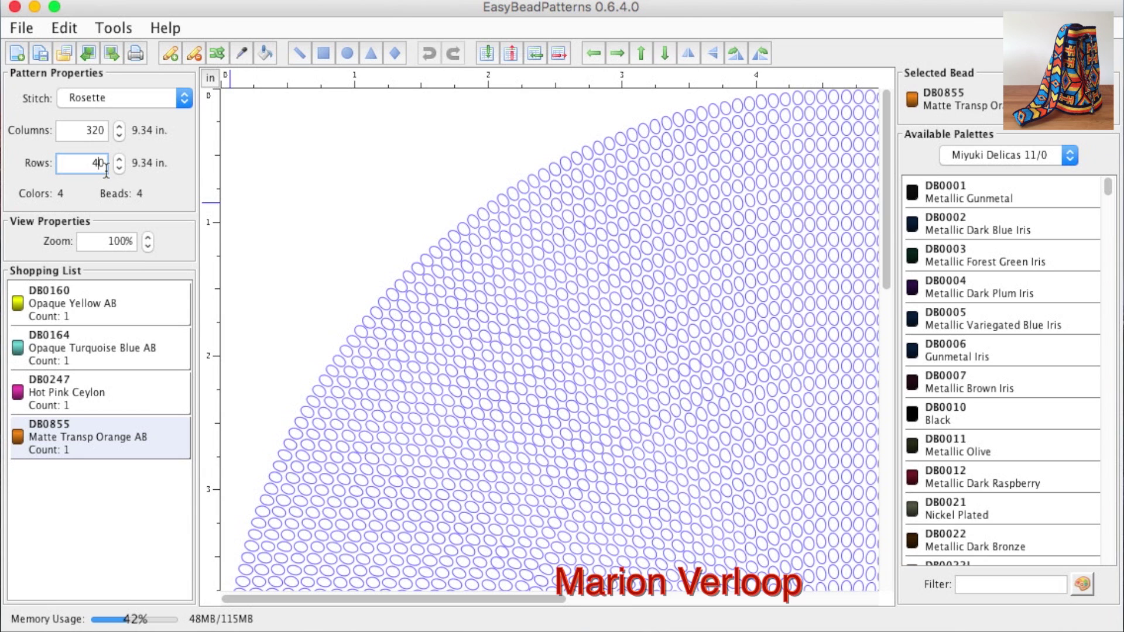
key("BackSpace")
type("2")
key("Return")
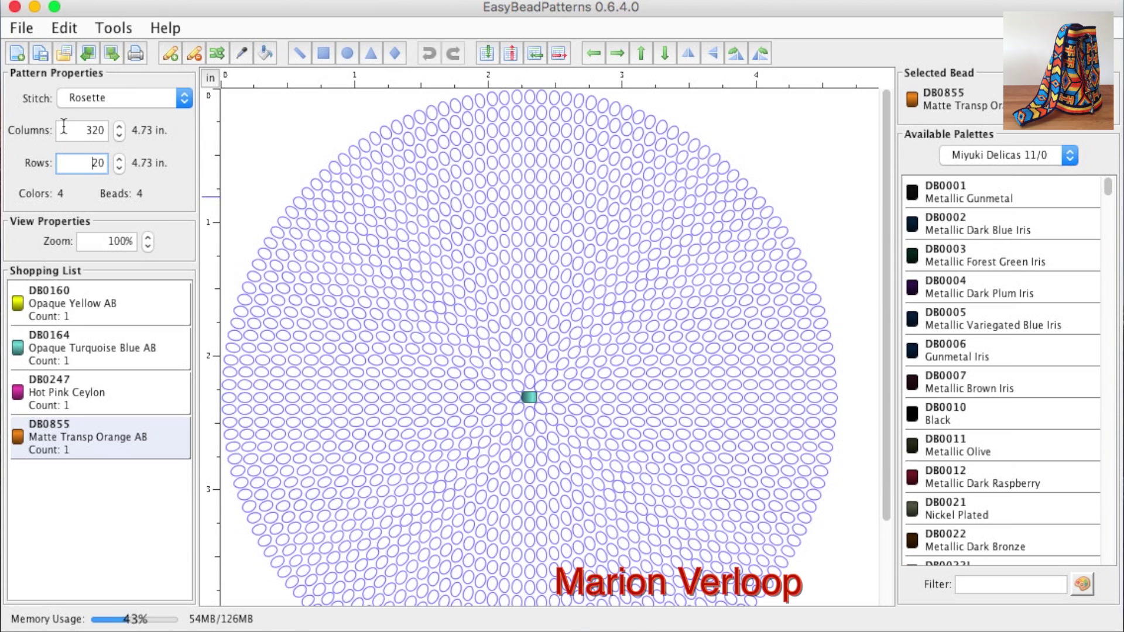
- Switch the stitch back to Loom and set the rows to 40
left_click(174, 100)
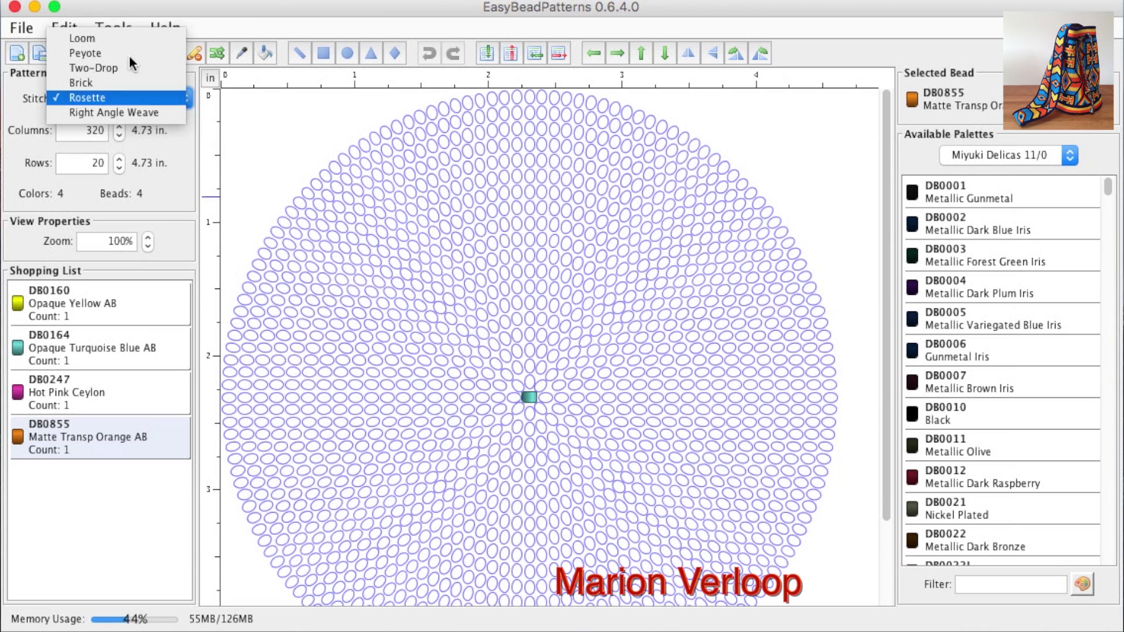
left_click(108, 37)
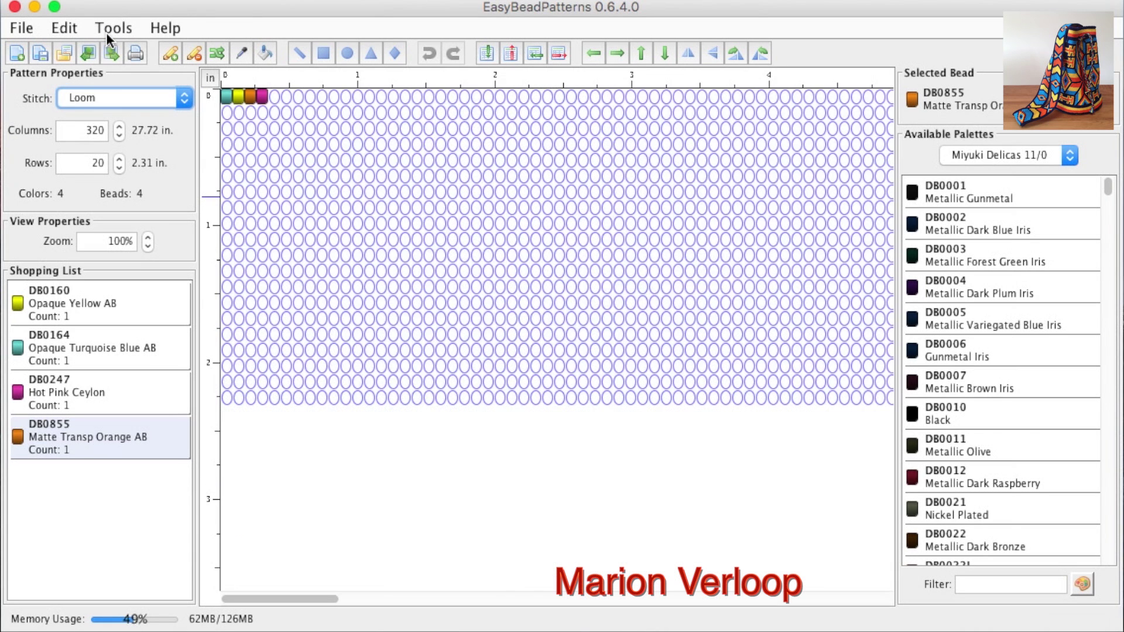
left_click(109, 164)
key("Left")
key("BackSpace")
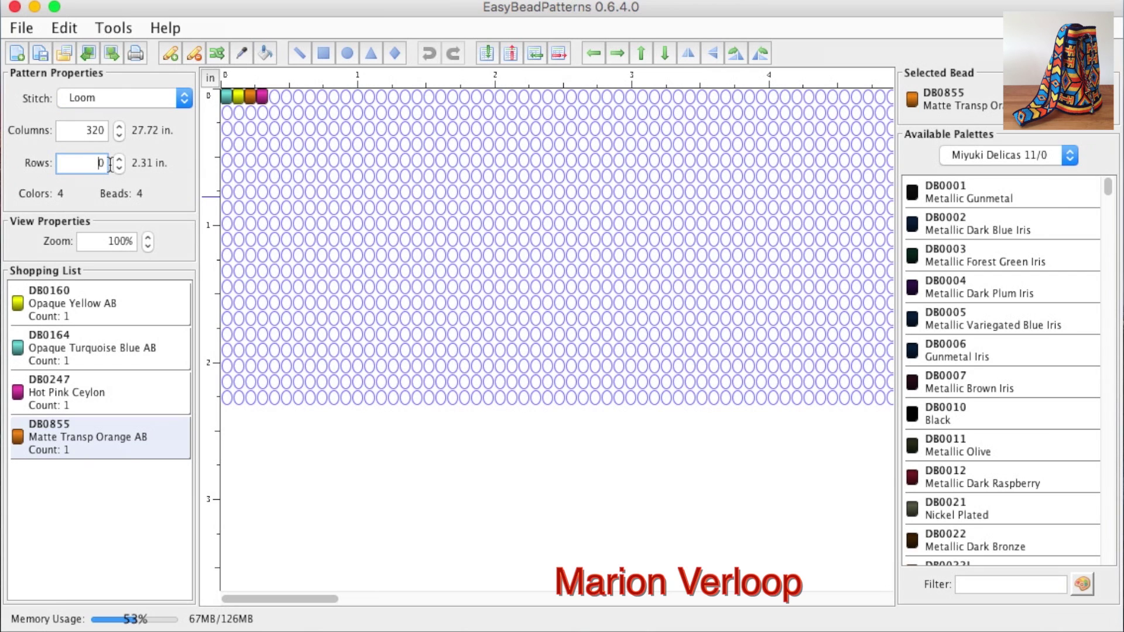
type("4")
- Set the columns to 50, then undo the stray orange bead placed on the grid
left_click(97, 130)
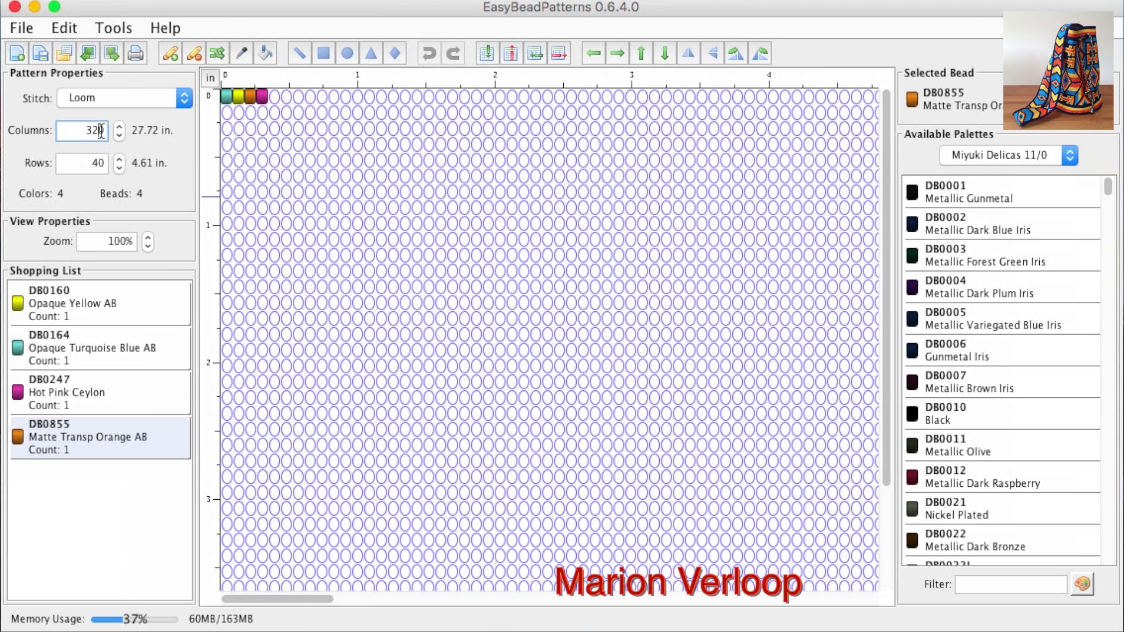
key("BackSpace")
key("BackSpace")
type("5")
left_click(284, 192)
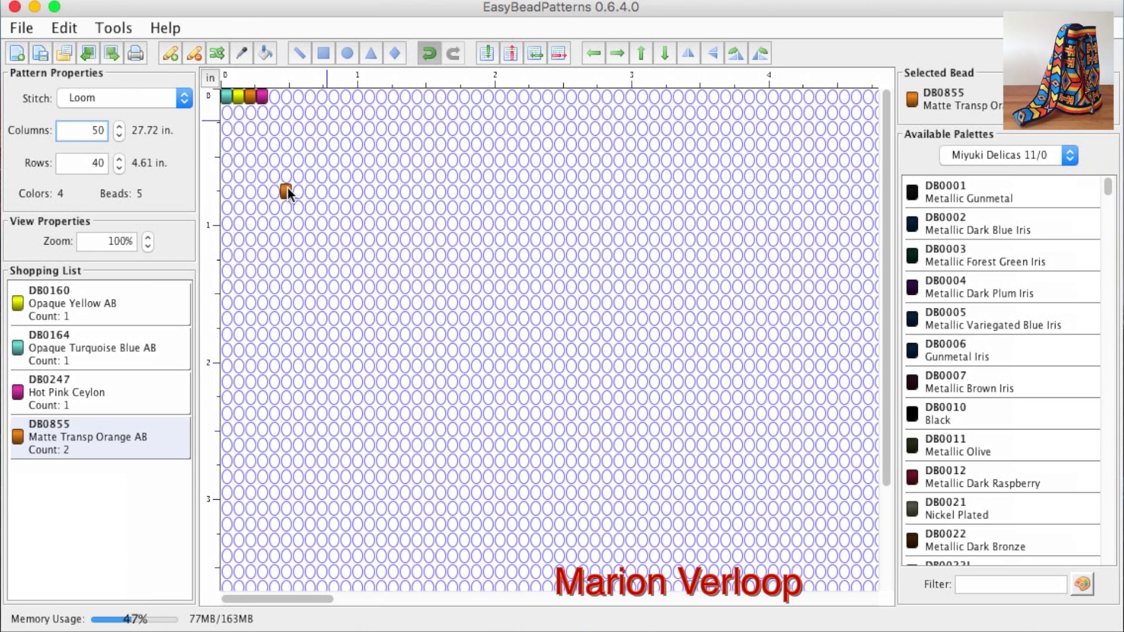
key("ctrl+z")
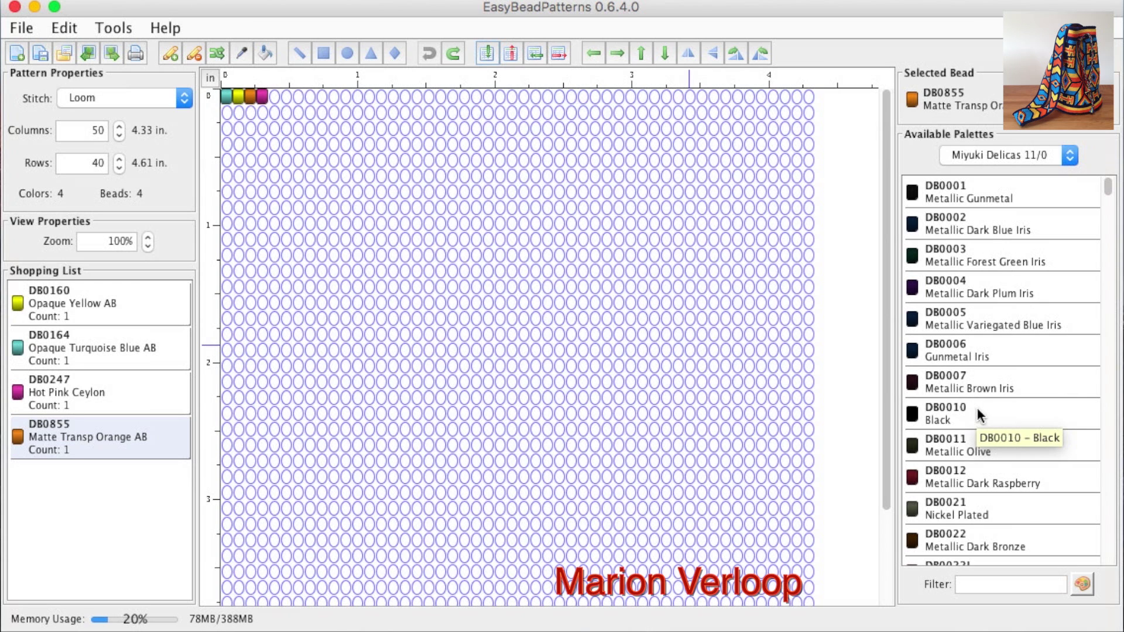
- Filter the palette by light red #ff6666 to get DB0070 Coral Lined Crystal Luster, then select the filter text
scroll(979, 414, "down", 5)
scroll(979, 414, "down", 5)
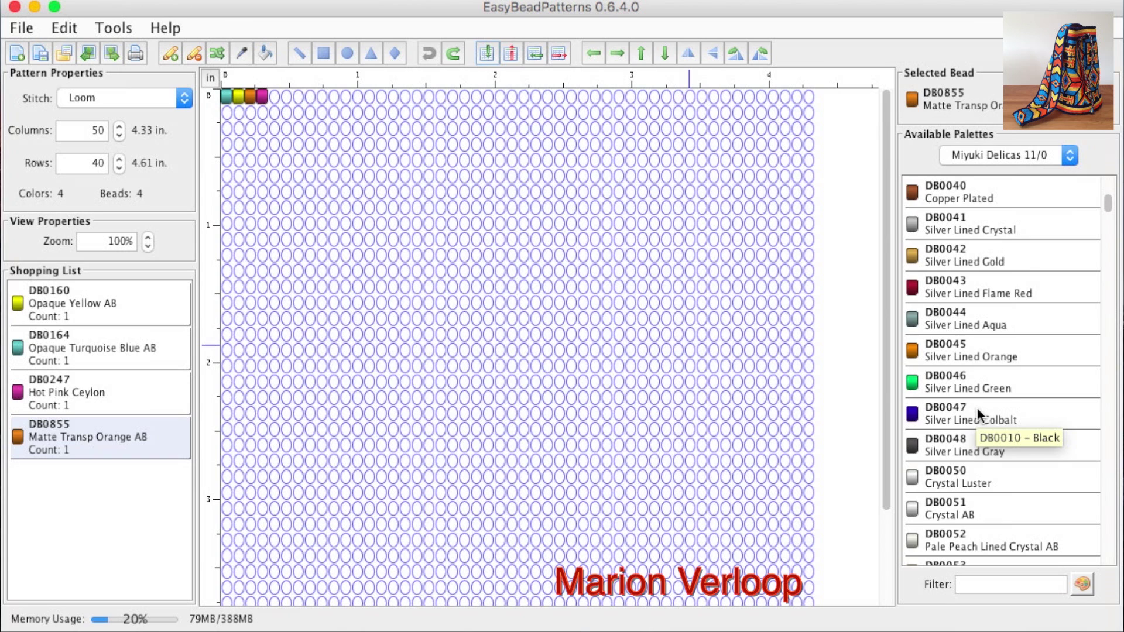
scroll(978, 413, "down", 1)
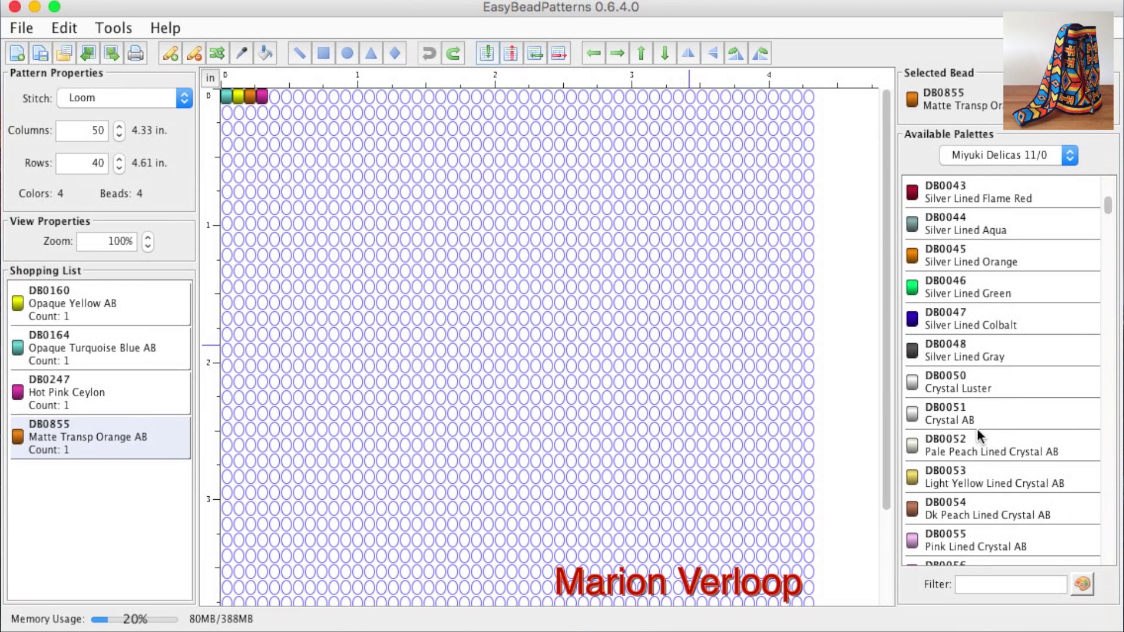
left_click(1080, 581)
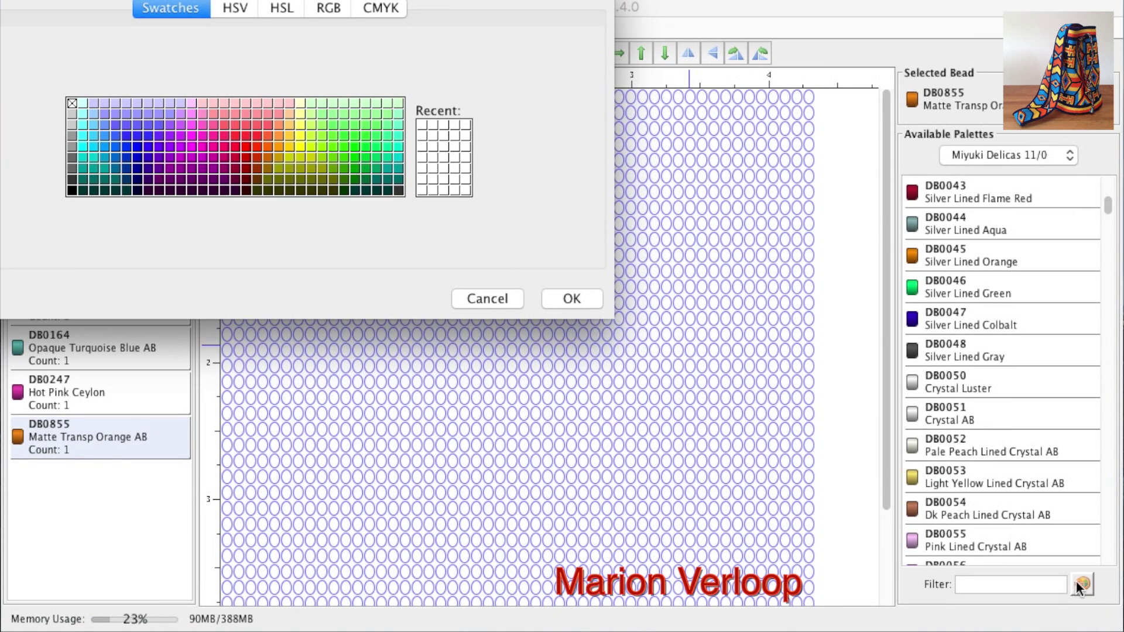
left_click(268, 123)
left_click(592, 302)
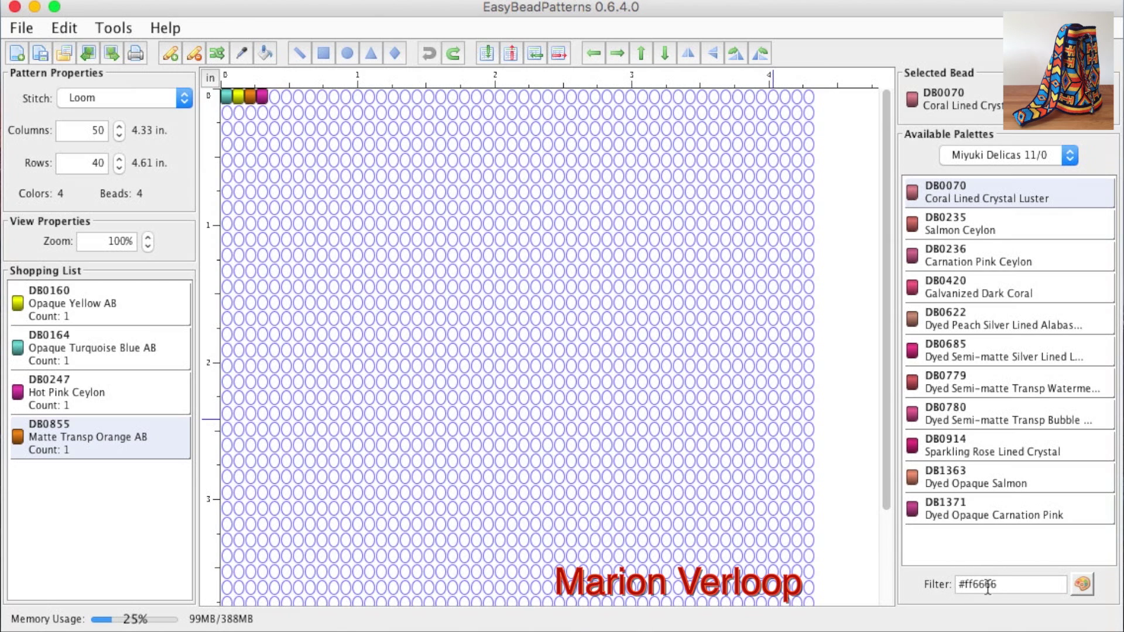
left_click_drag(1001, 583, 957, 586)
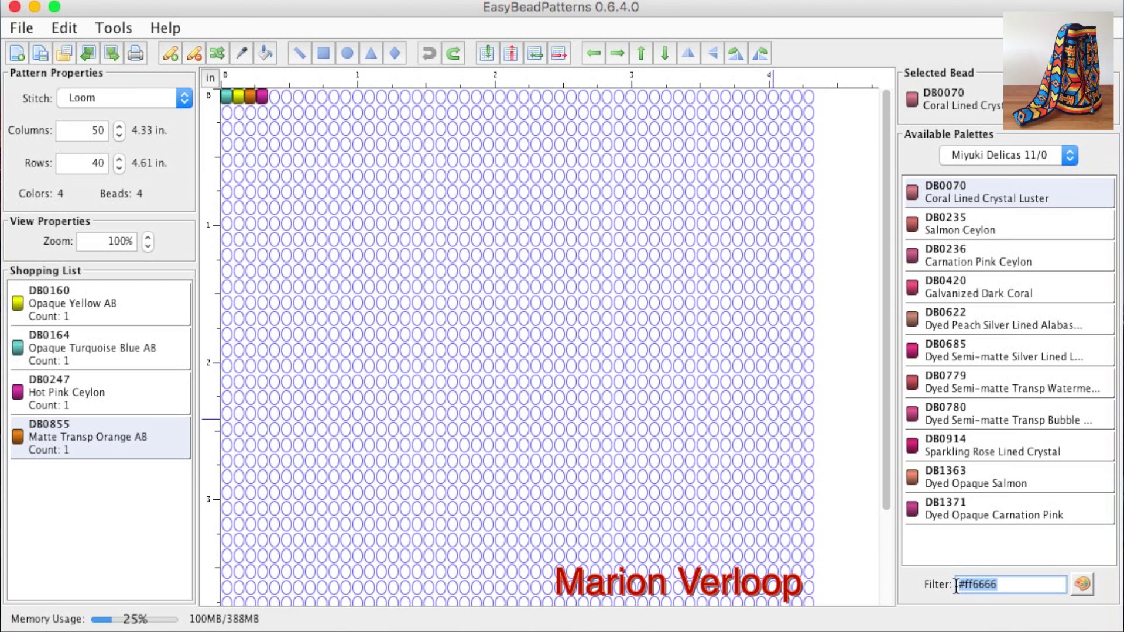
- Replace the colour filter with 'red' and scroll through the red Delicas
key("BackSpace")
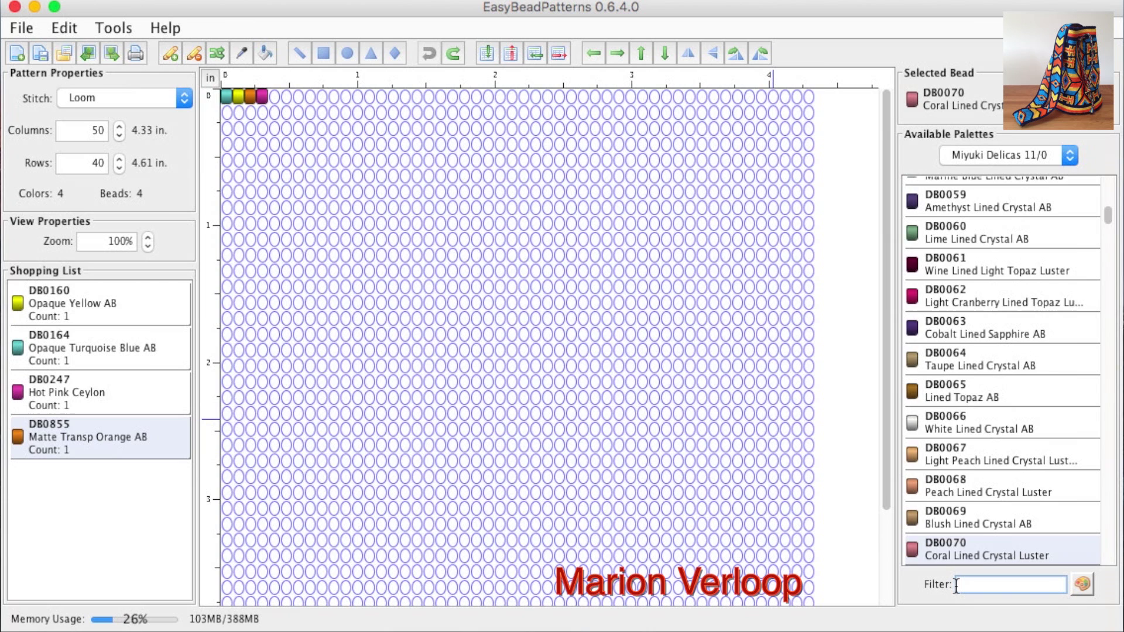
type("red")
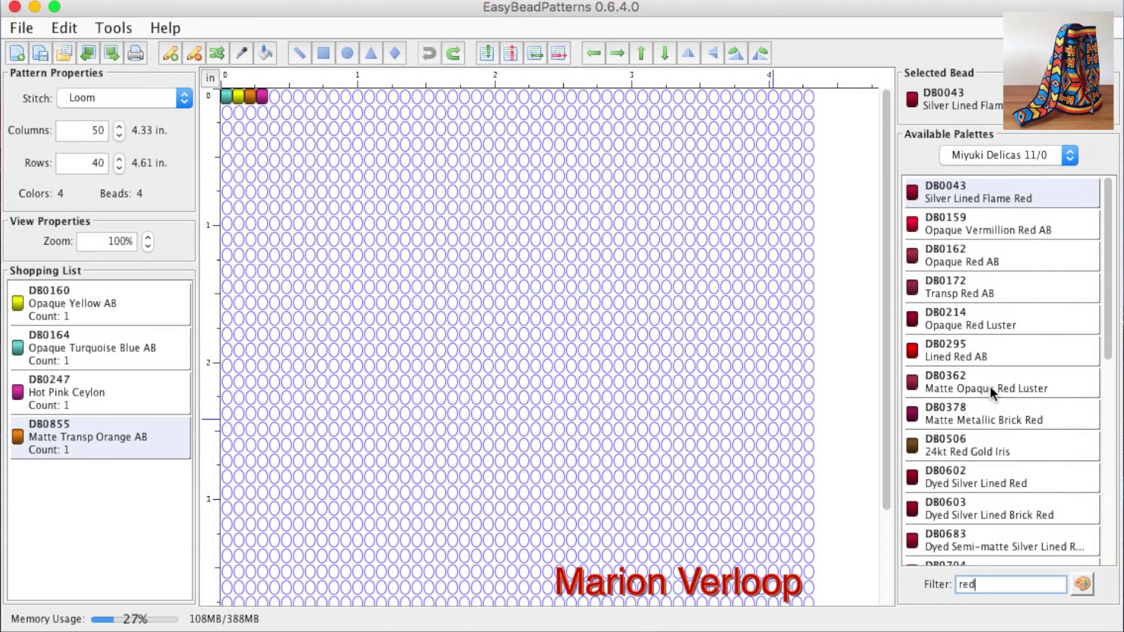
scroll(990, 385, "down", 6)
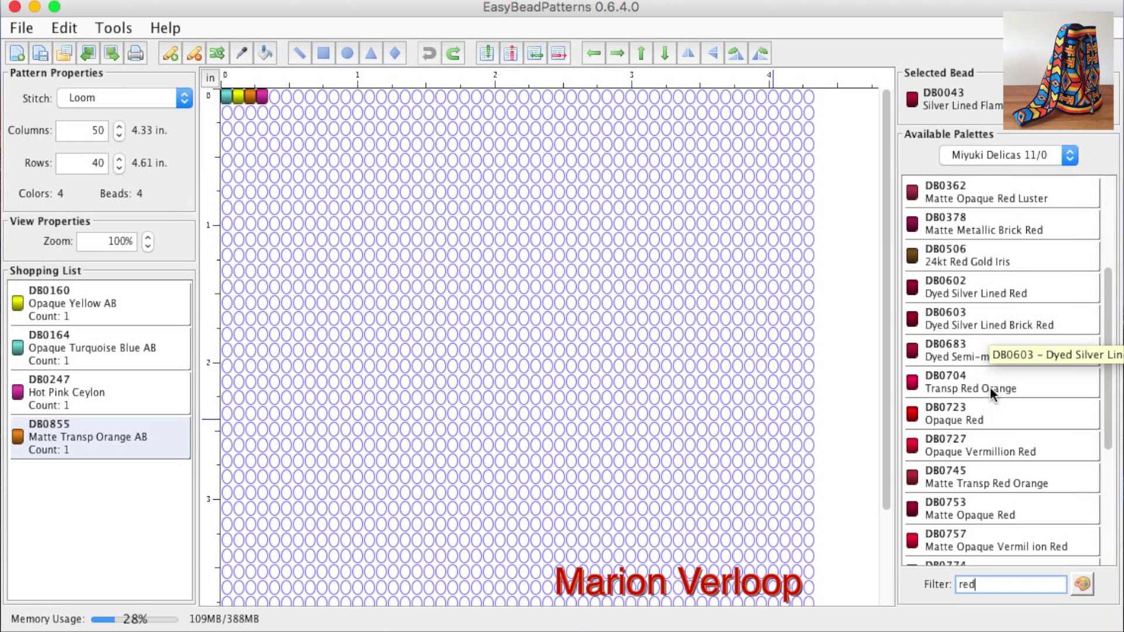
scroll(989, 391, "down", 2)
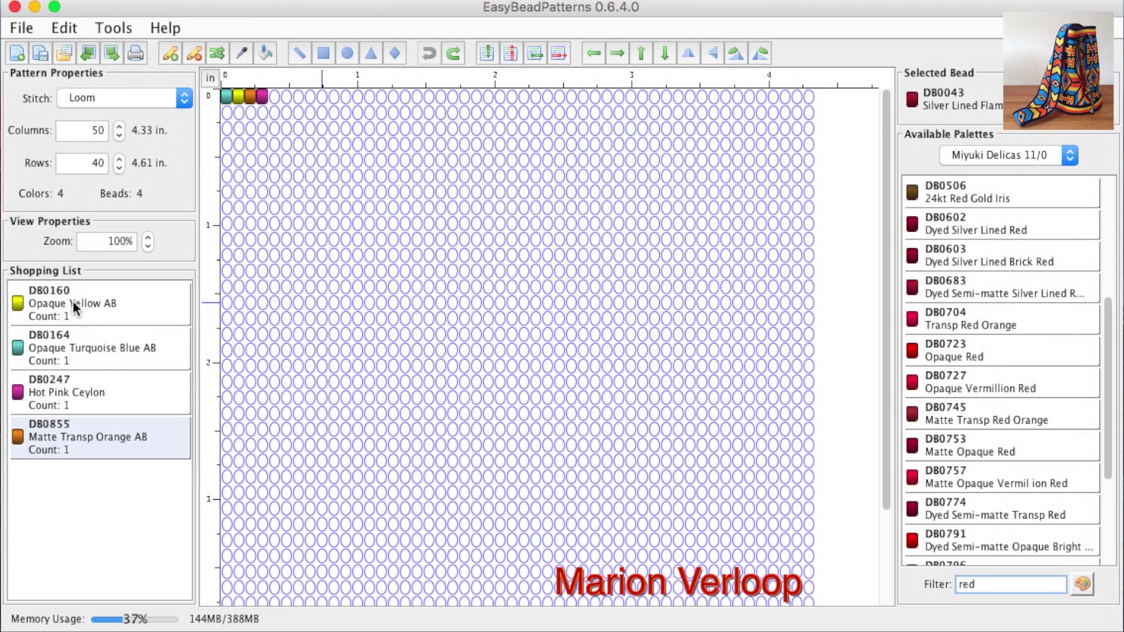
- Flood-fill the empty 50×40 grid with DB0160 Opaque Yellow AB beads
left_click(72, 300)
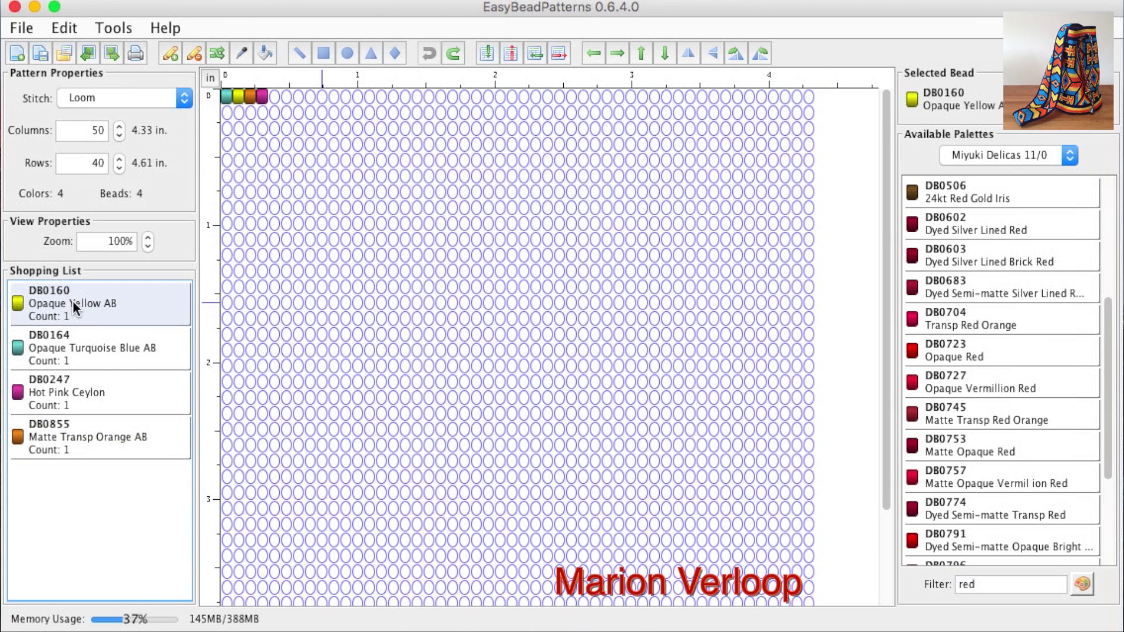
left_click(264, 53)
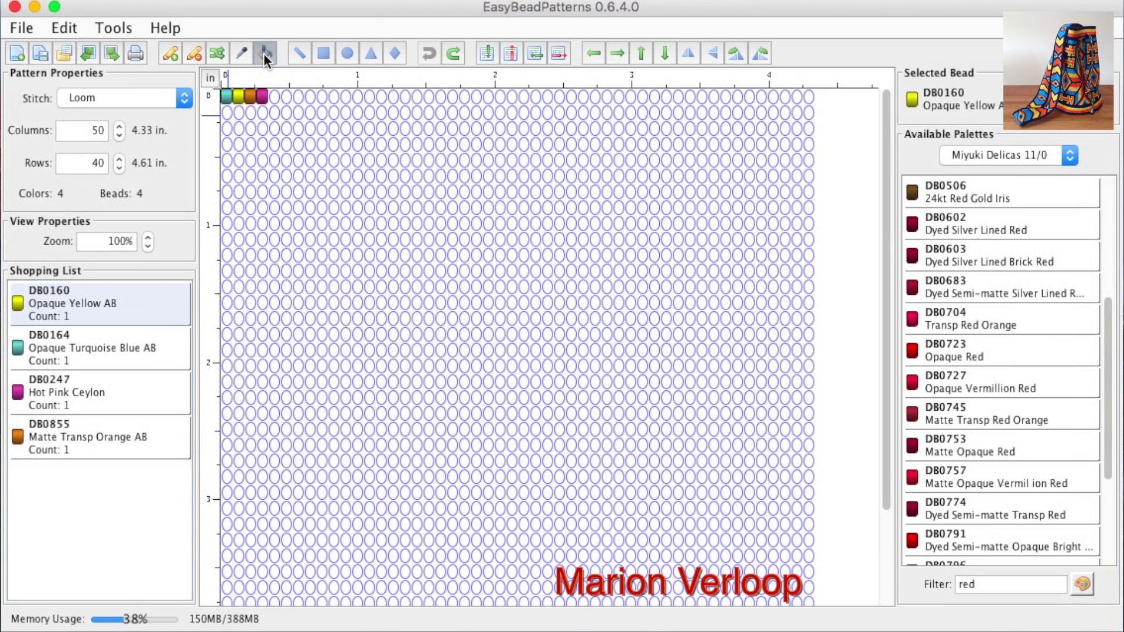
left_click(273, 157)
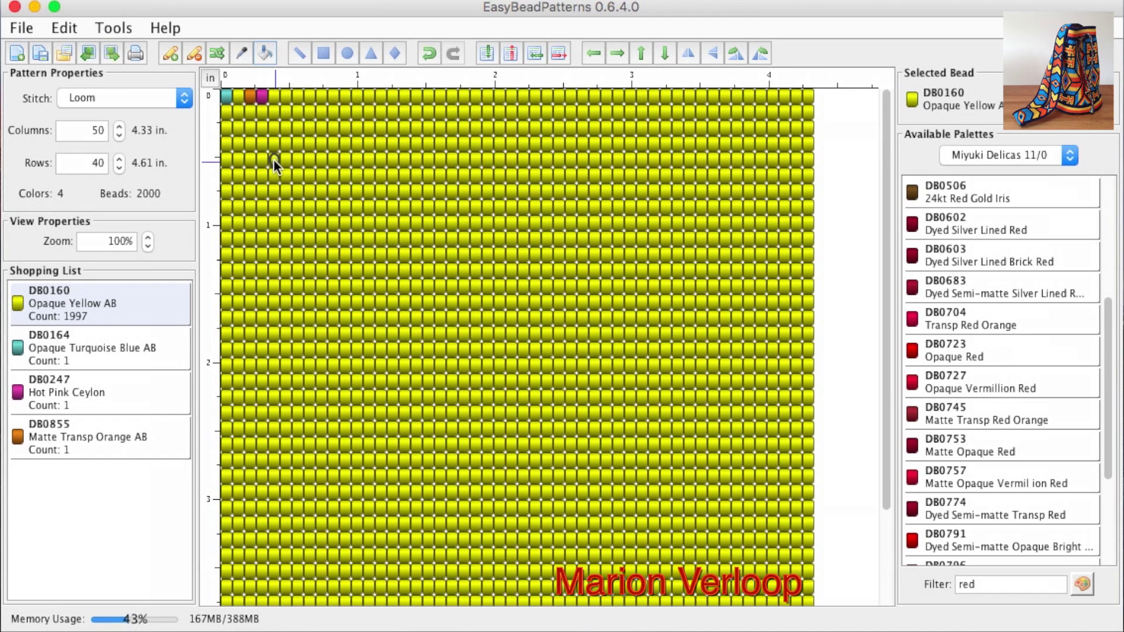
- Draw a long DB0164 Opaque Turquoise Blue AB line near the top with a diagonal branch down-left
left_click(300, 55)
left_click(71, 343)
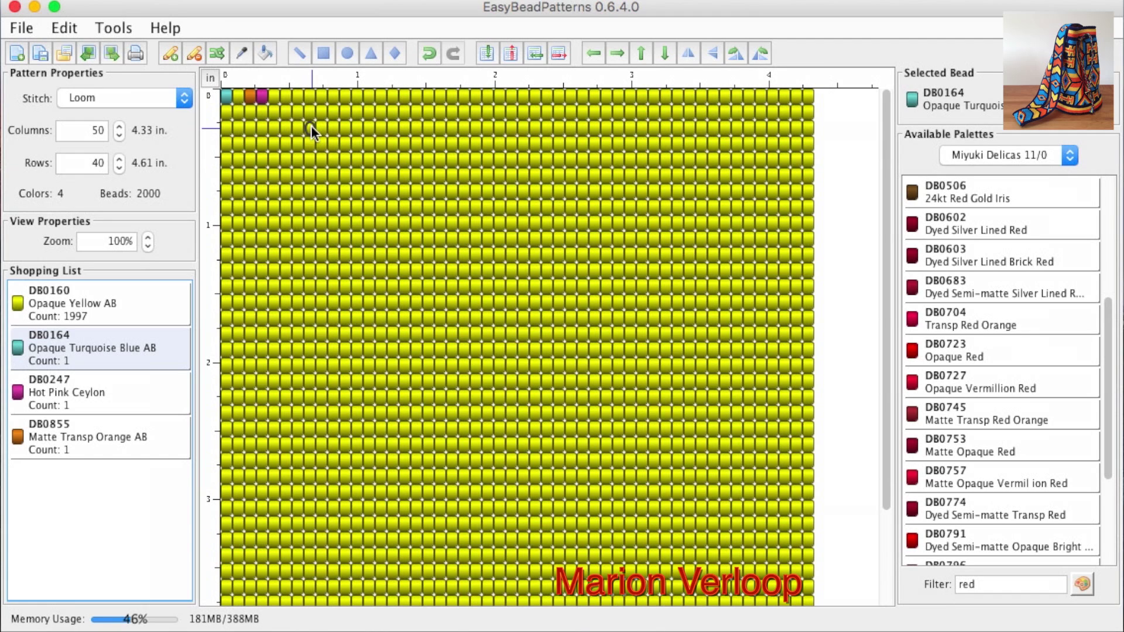
left_click_drag(311, 127, 686, 131)
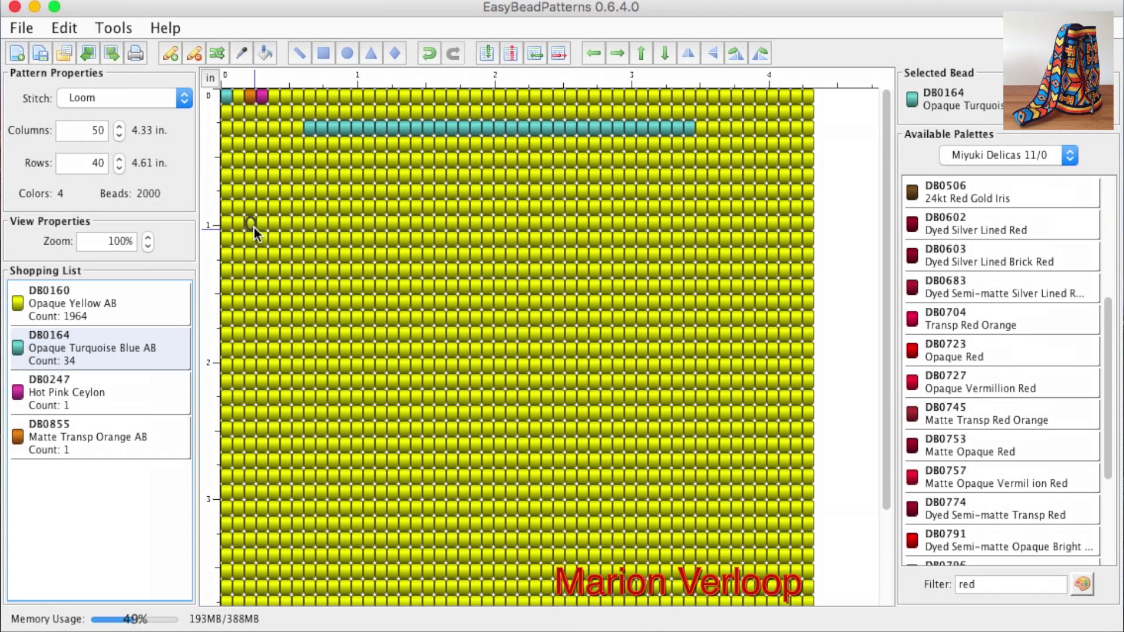
left_click_drag(255, 226, 315, 139)
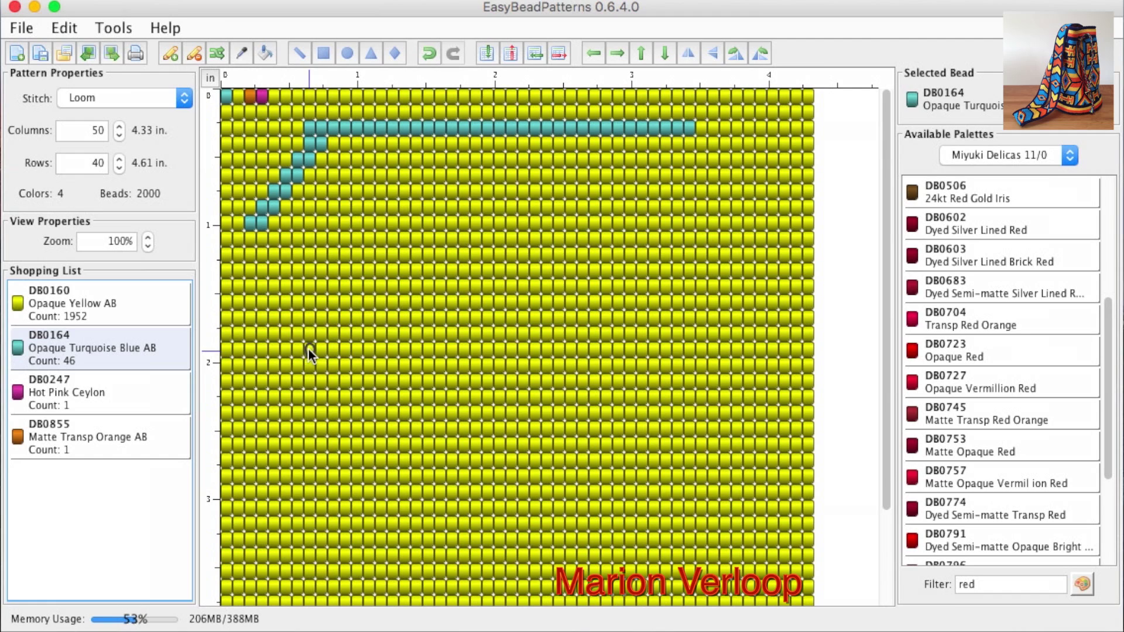
- Paint a stepped turquoise shape of three widening rows in the lower left
mouse_move(310, 349)
left_mouse_down()
mouse_move(321, 348)
mouse_move(289, 363)
mouse_move(345, 366)
left_mouse_up()
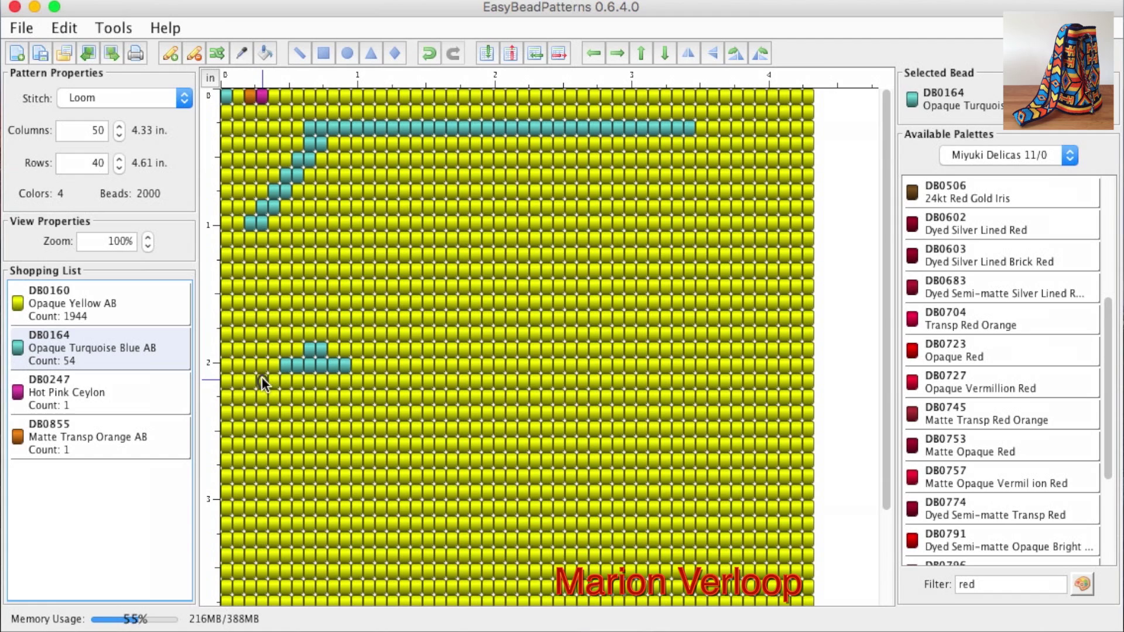
left_click_drag(262, 381, 367, 380)
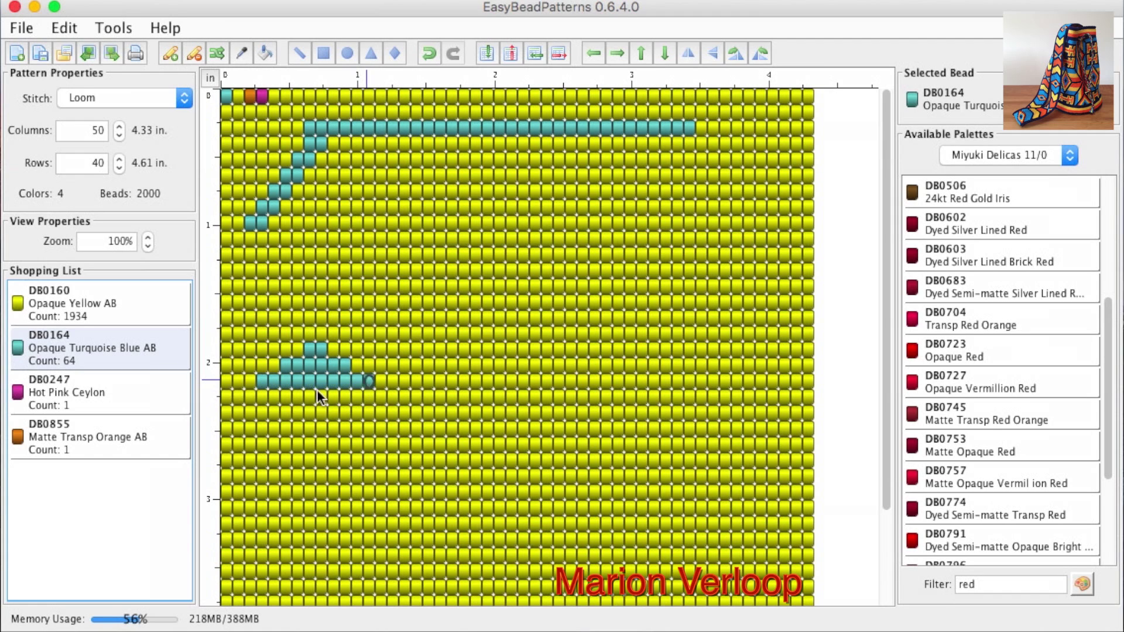
left_click_drag(245, 396, 395, 394)
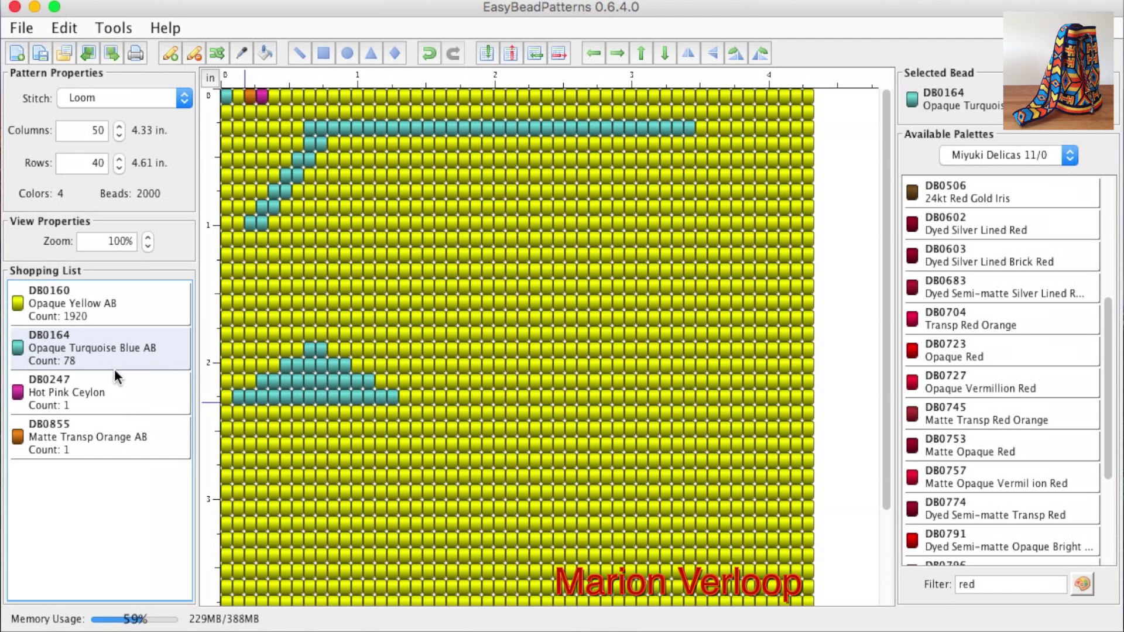
- Add DB0855 Matte Transp Orange AB beads along the turquoise shape's rows
left_click(113, 434)
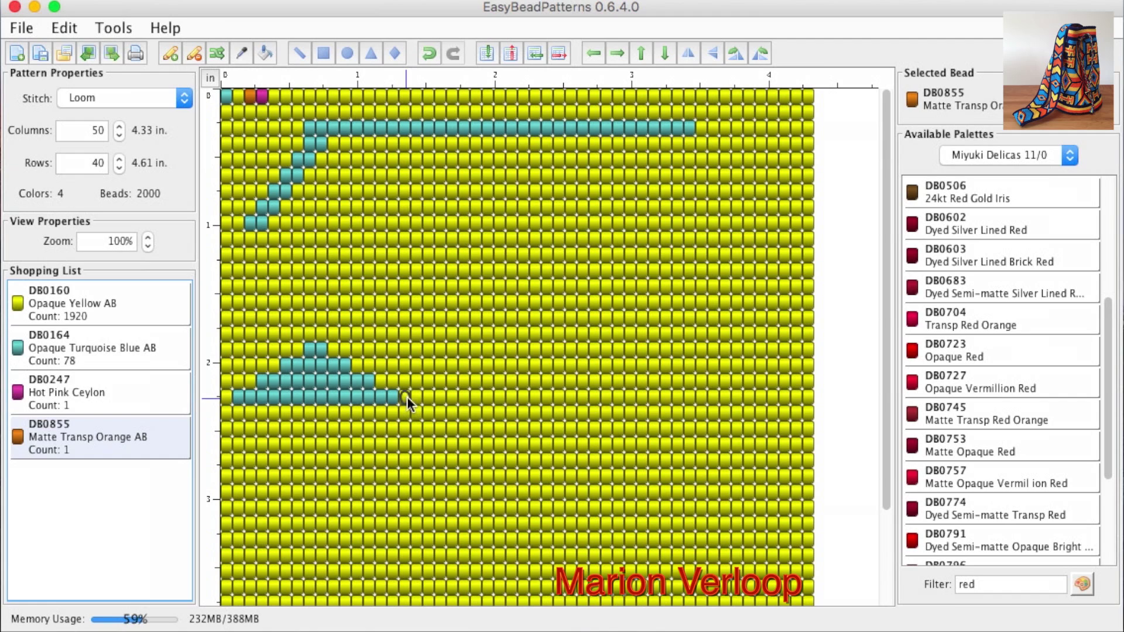
mouse_move(407, 396)
left_mouse_down()
mouse_move(436, 384)
mouse_move(376, 367)
mouse_move(460, 364)
left_mouse_up()
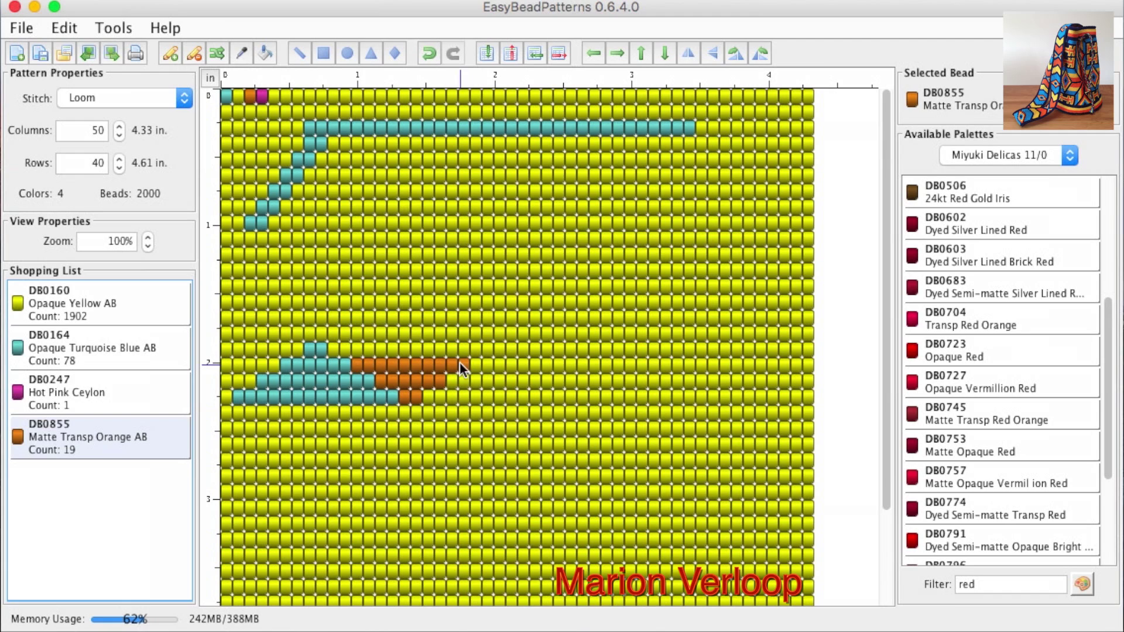
left_click_drag(334, 349, 484, 346)
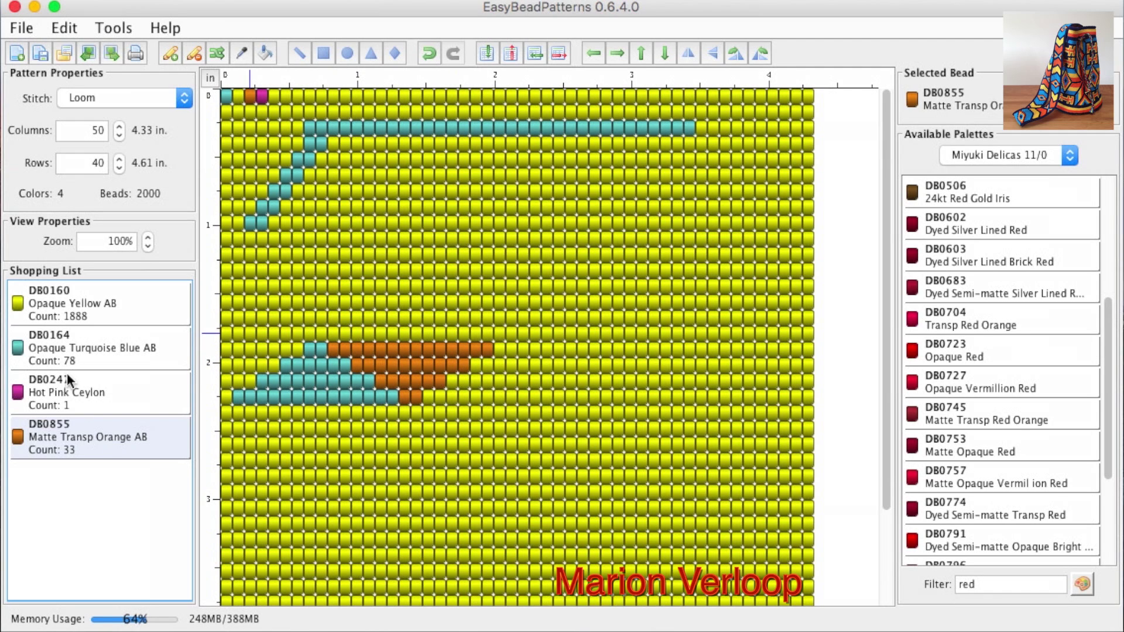
- Paint DB0247 Hot Pink Ceylon beads across the rows right of the orange shape
left_click(85, 401)
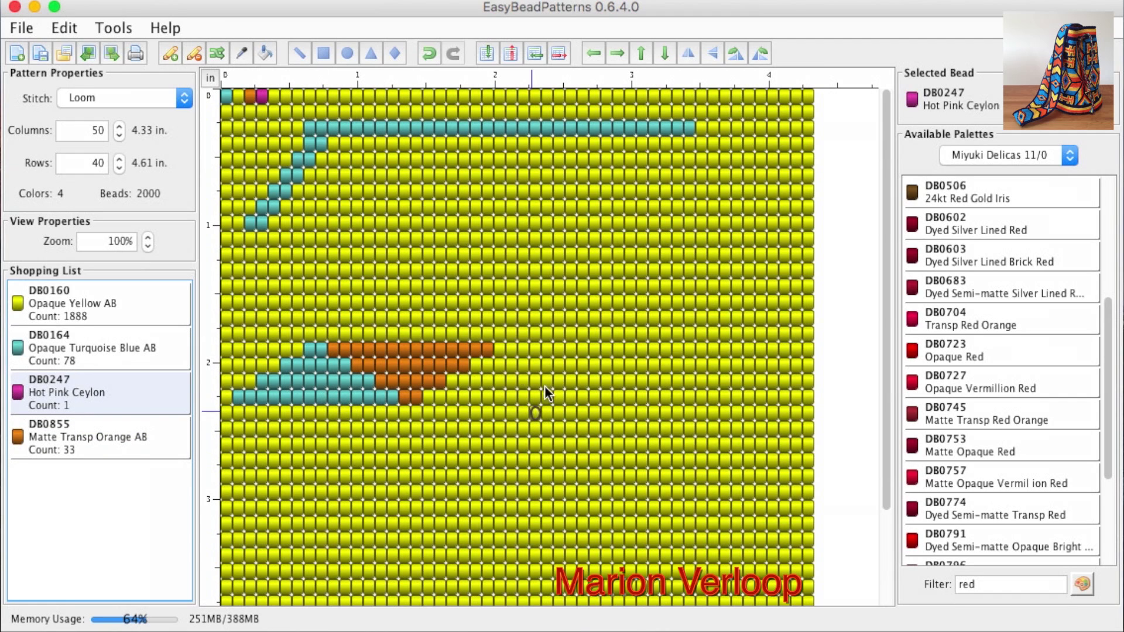
left_click_drag(508, 349, 534, 365)
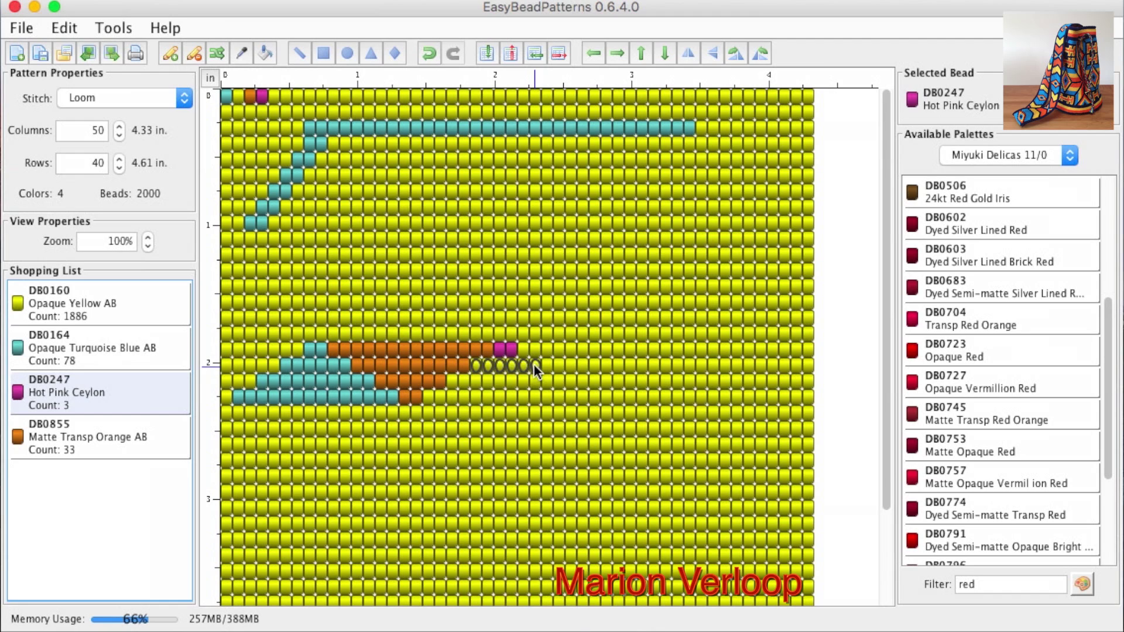
mouse_move(456, 380)
left_mouse_down()
mouse_move(558, 381)
mouse_move(579, 399)
mouse_move(431, 394)
left_mouse_up()
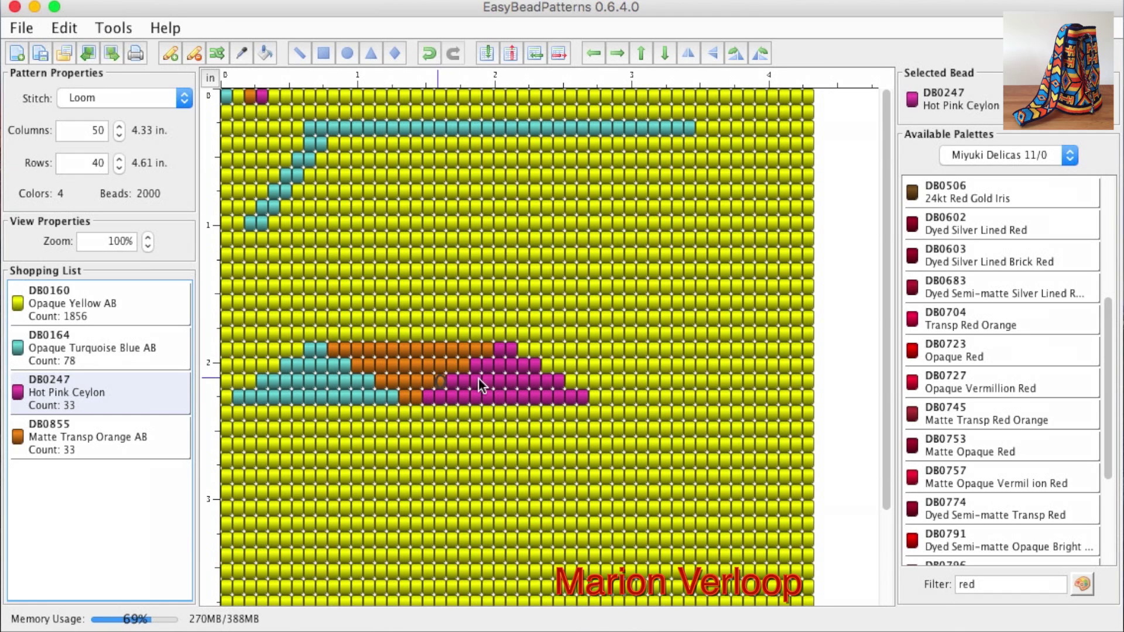
left_click_drag(430, 367, 430, 369)
- Filter the palette by 'blue' and bucket-fill the pink shape with DB0077 Blue Lined Crystal AB
left_click(983, 584)
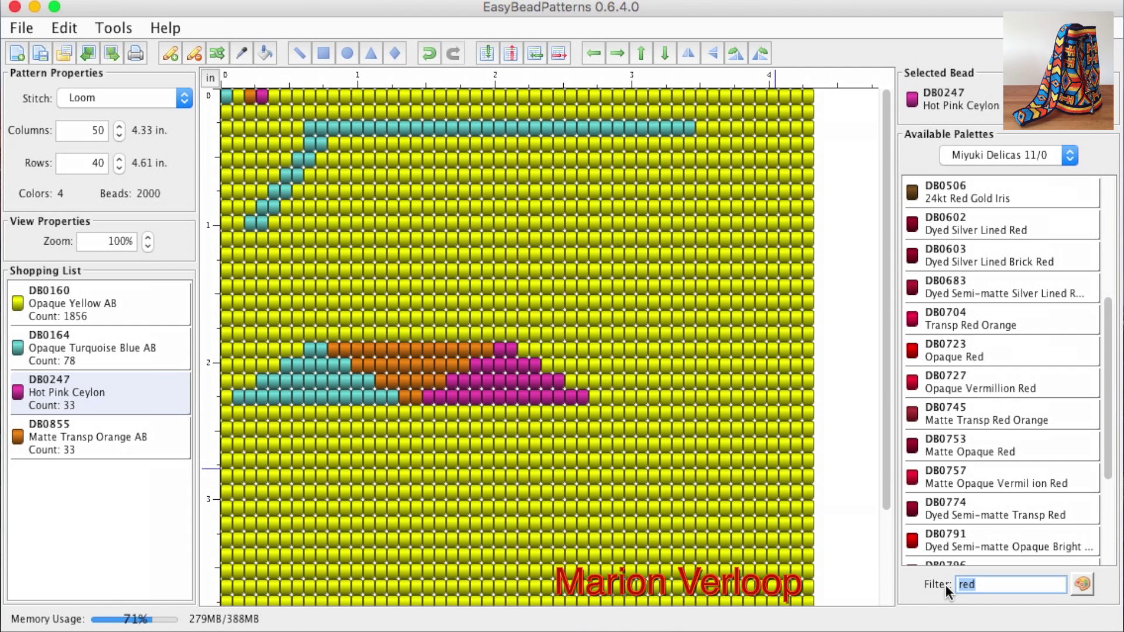
type("blu")
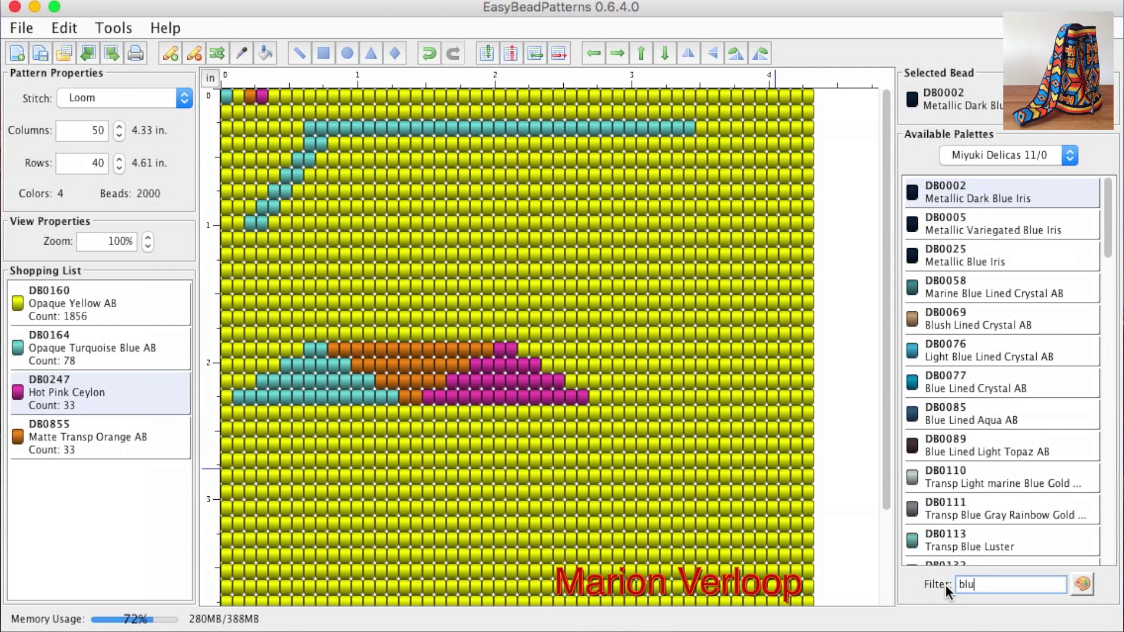
type("e")
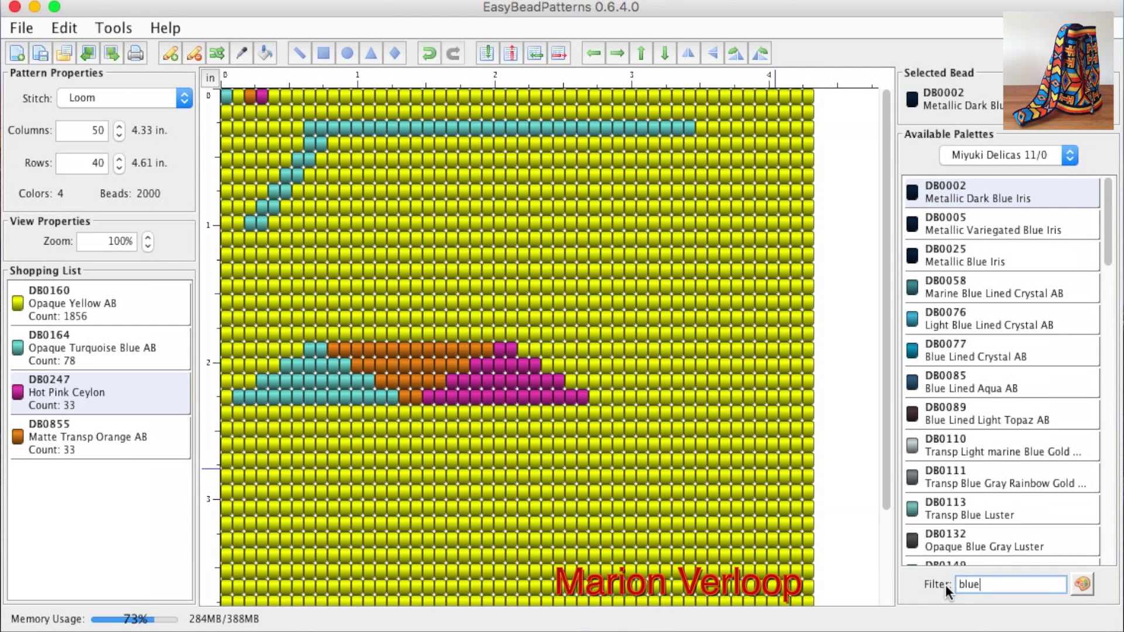
left_click(952, 350)
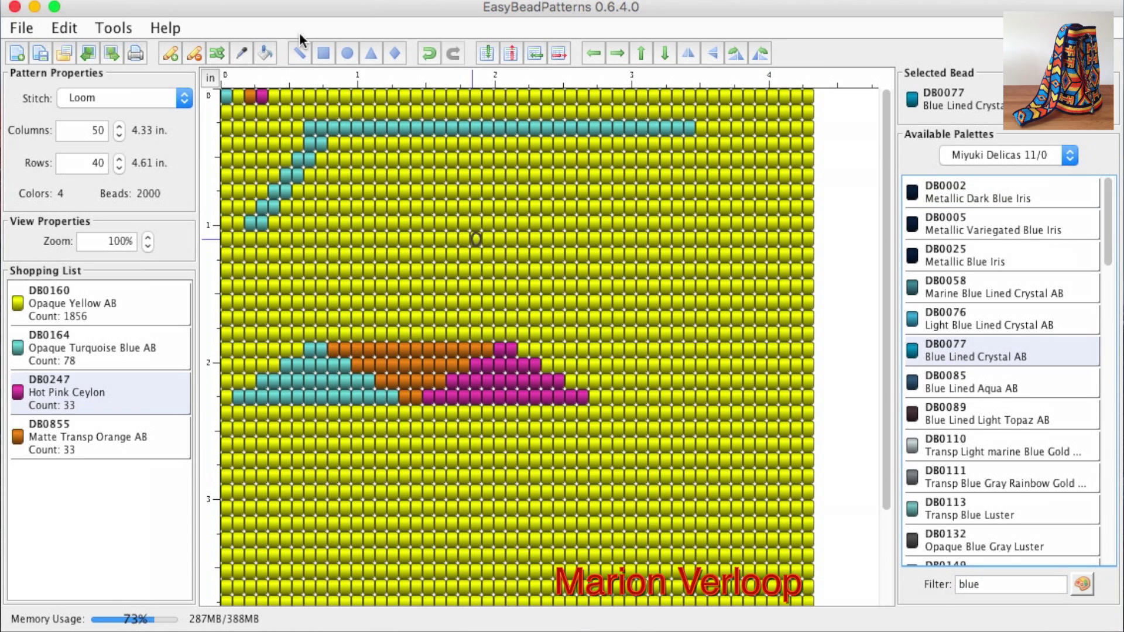
left_click(266, 53)
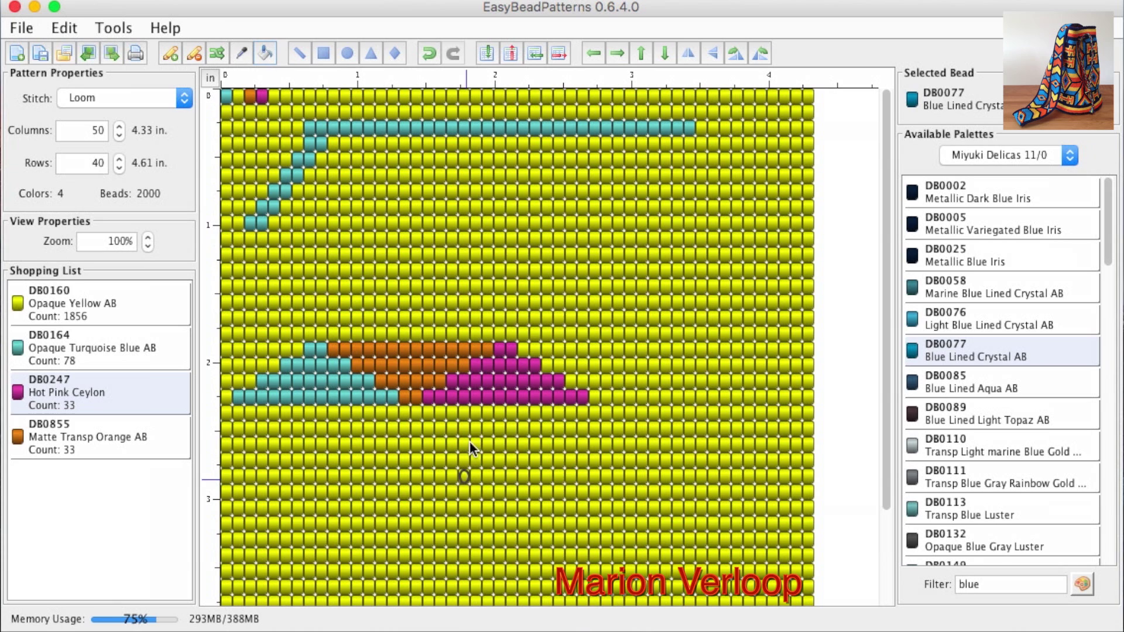
left_click(503, 377)
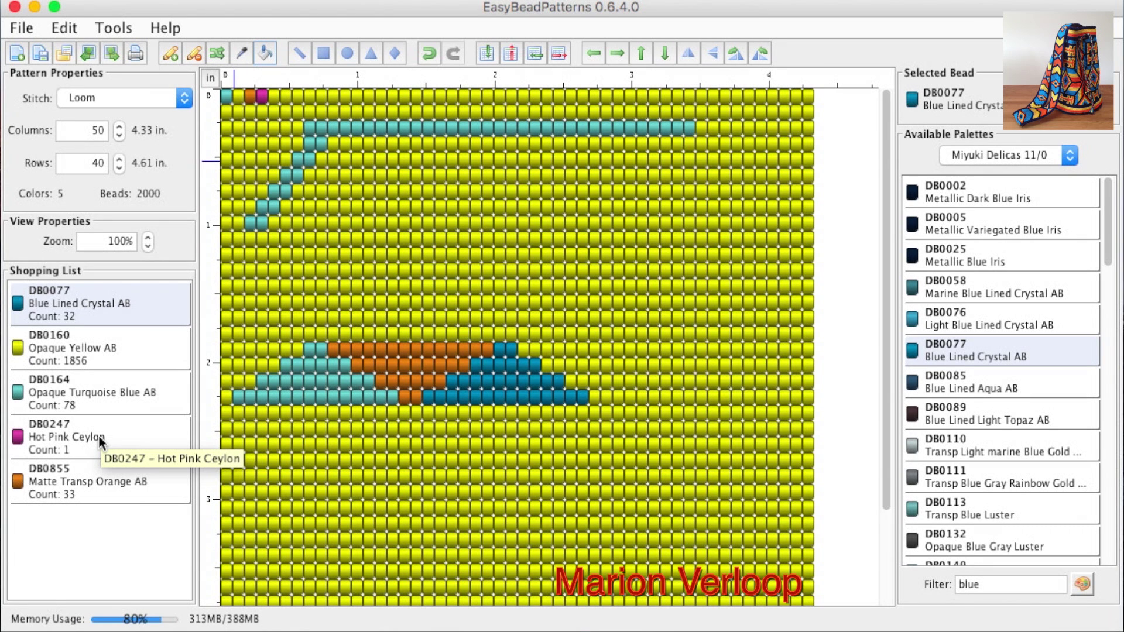
- Recolour the stray top-left hot pink bead with DB0160 Opaque Yellow AB
left_click(121, 346)
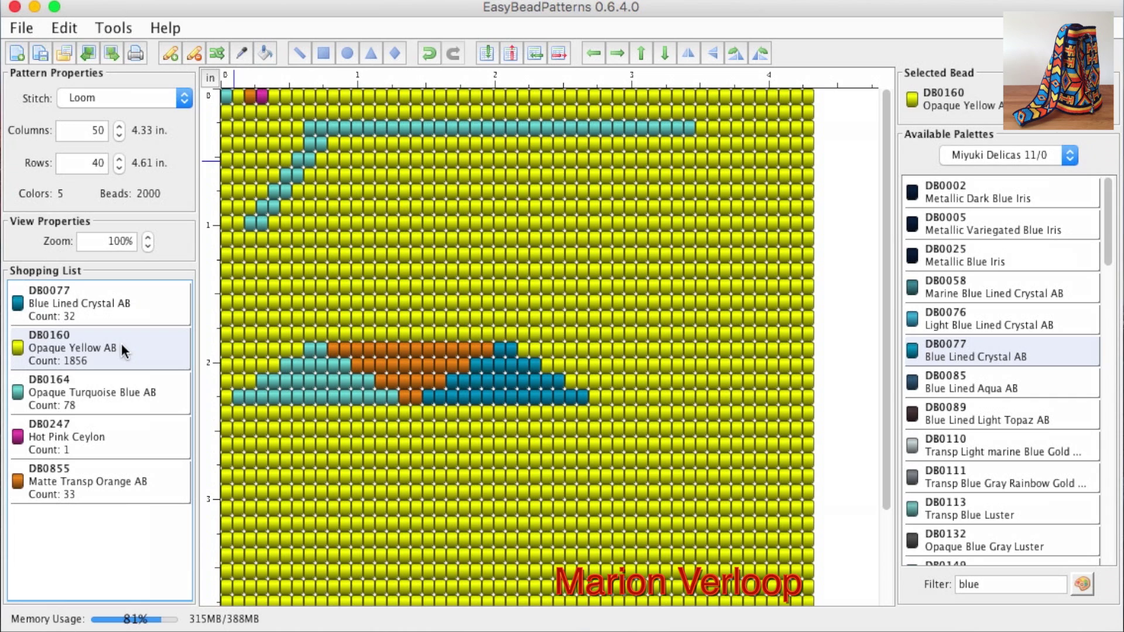
left_click(263, 97)
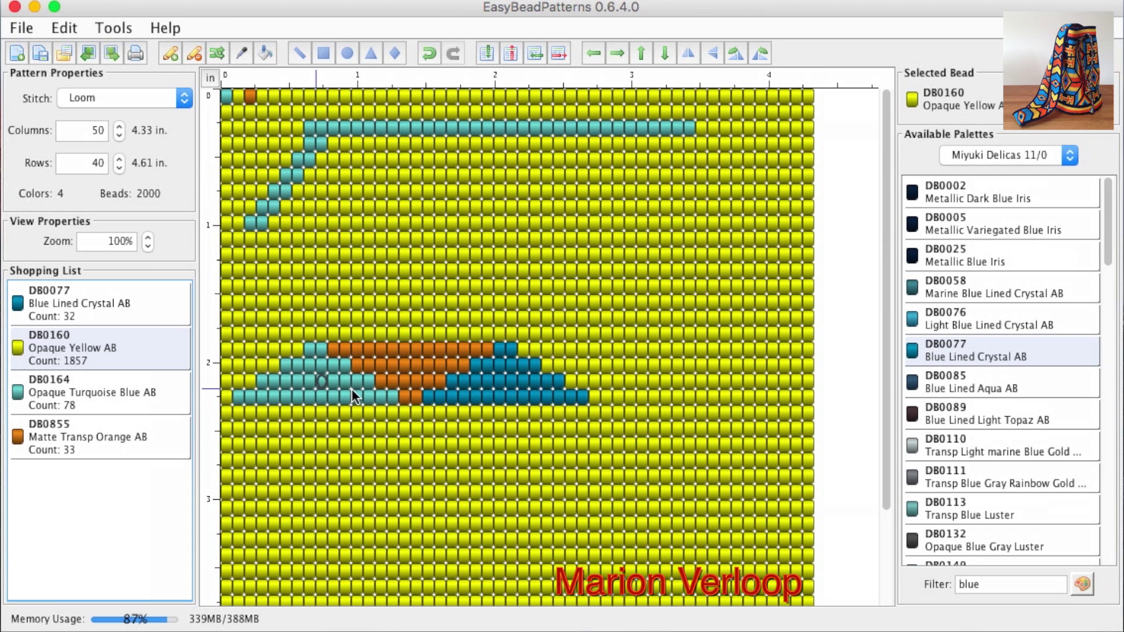
- Use the Replace tool to swap all Opaque Turquoise Blue AB beads for DB0243 Blue Ceylon
scroll(945, 454, "down", 5)
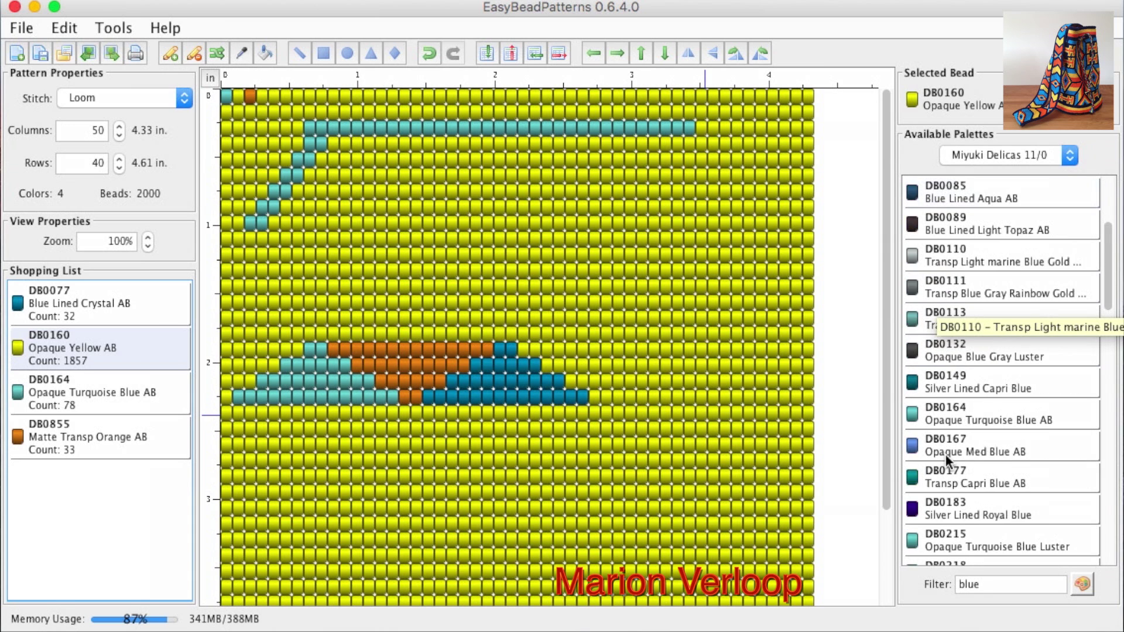
scroll(945, 455, "down", 1)
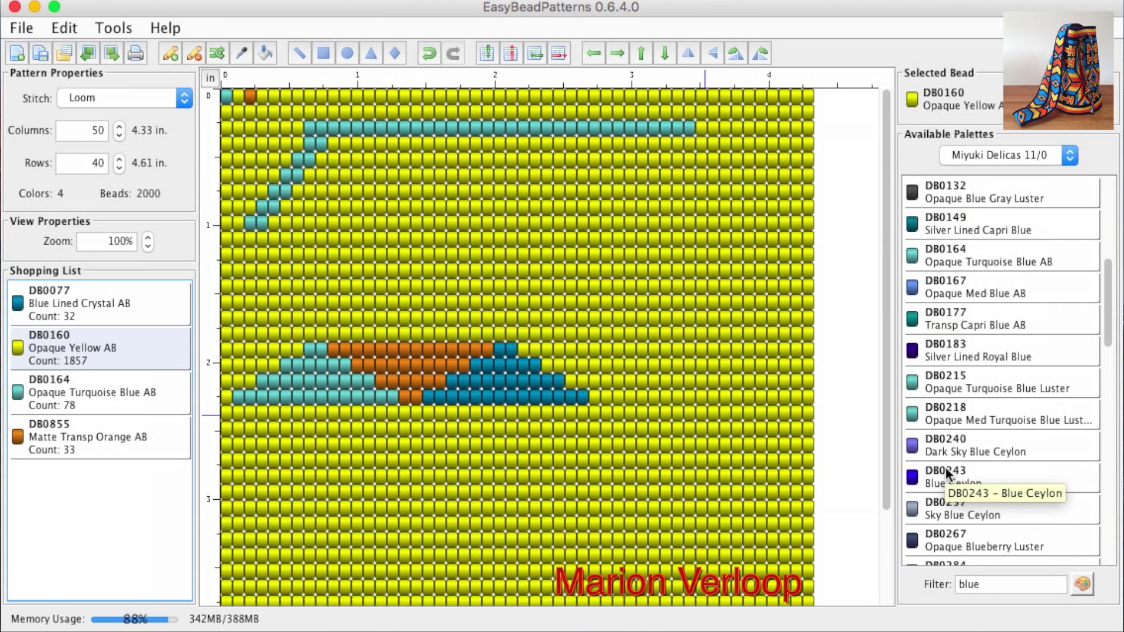
left_click(957, 472)
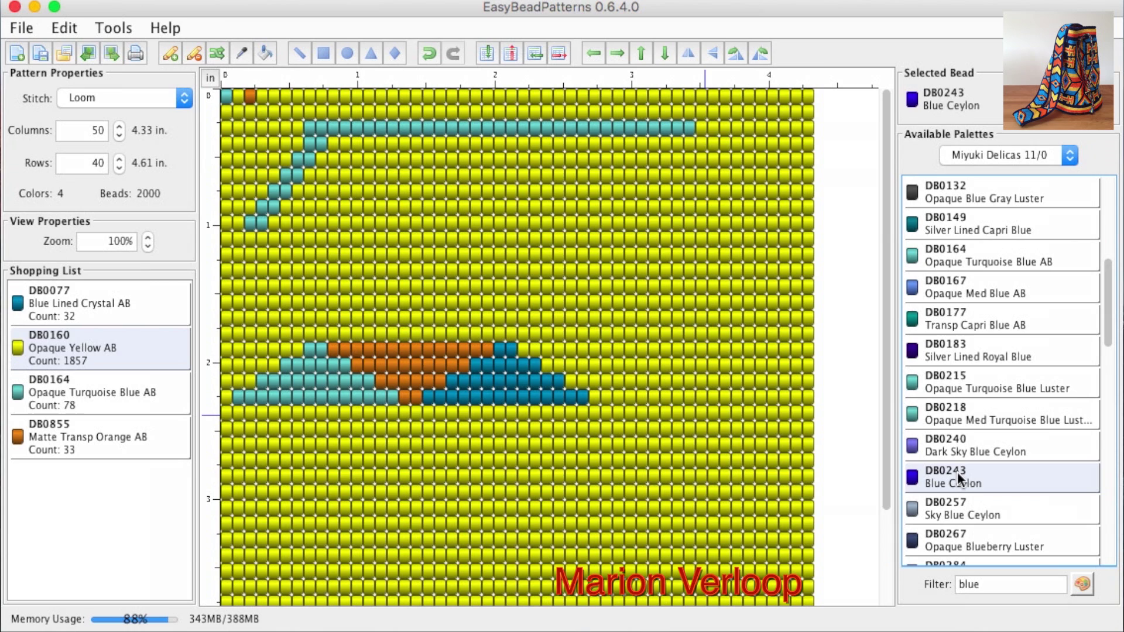
left_click(217, 55)
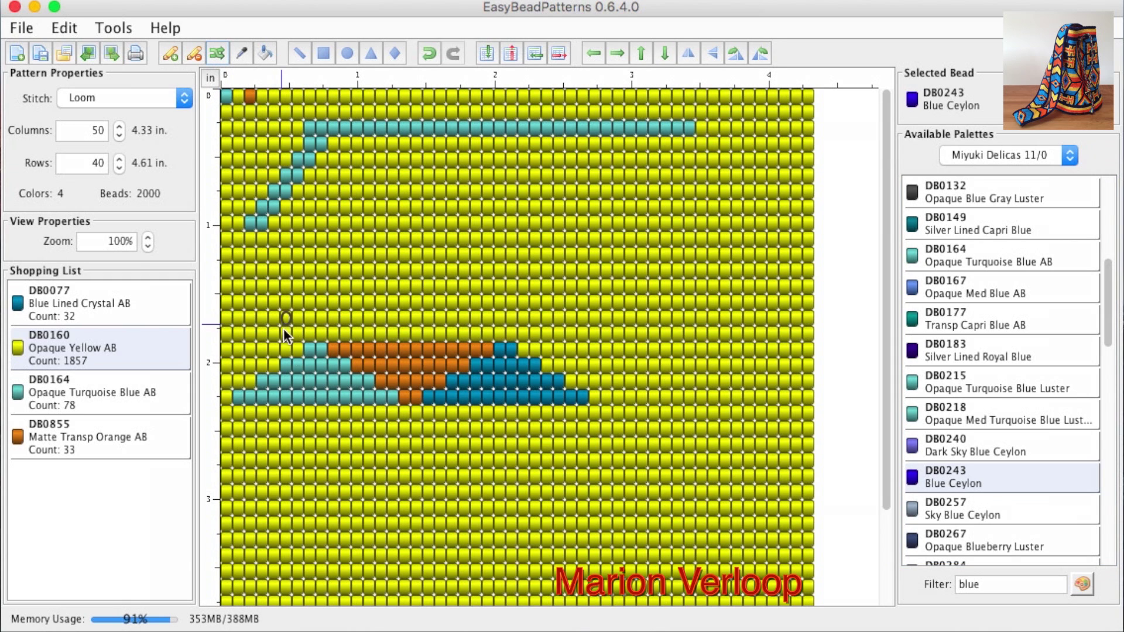
left_click(309, 367)
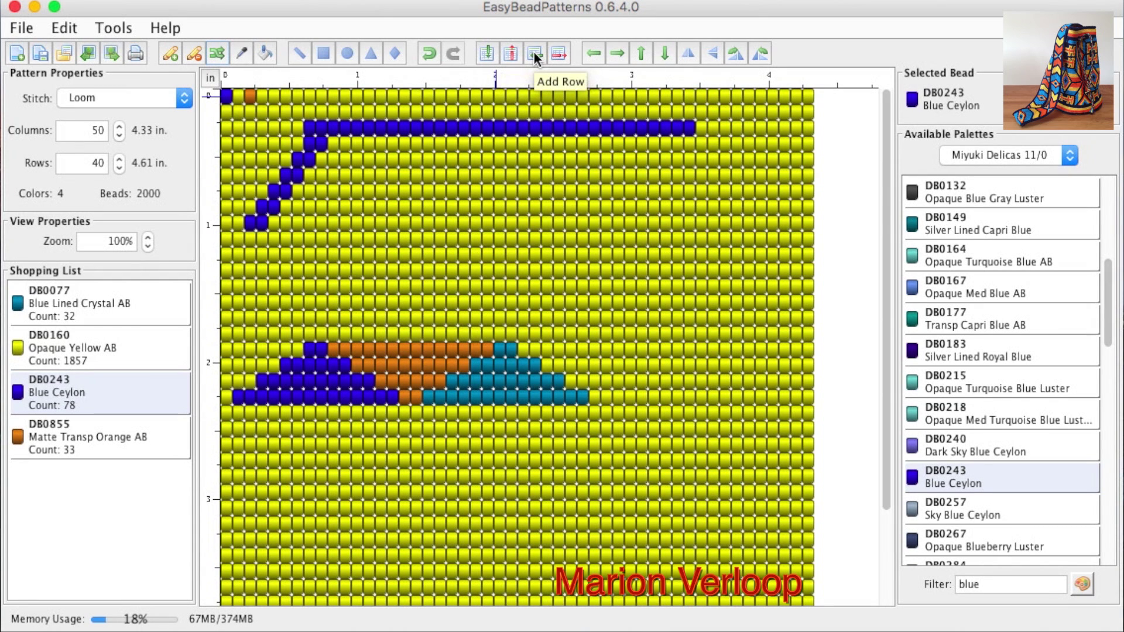
- Insert an empty column mid-pattern, then remove two columns to get back to 50 columns
left_click(486, 52)
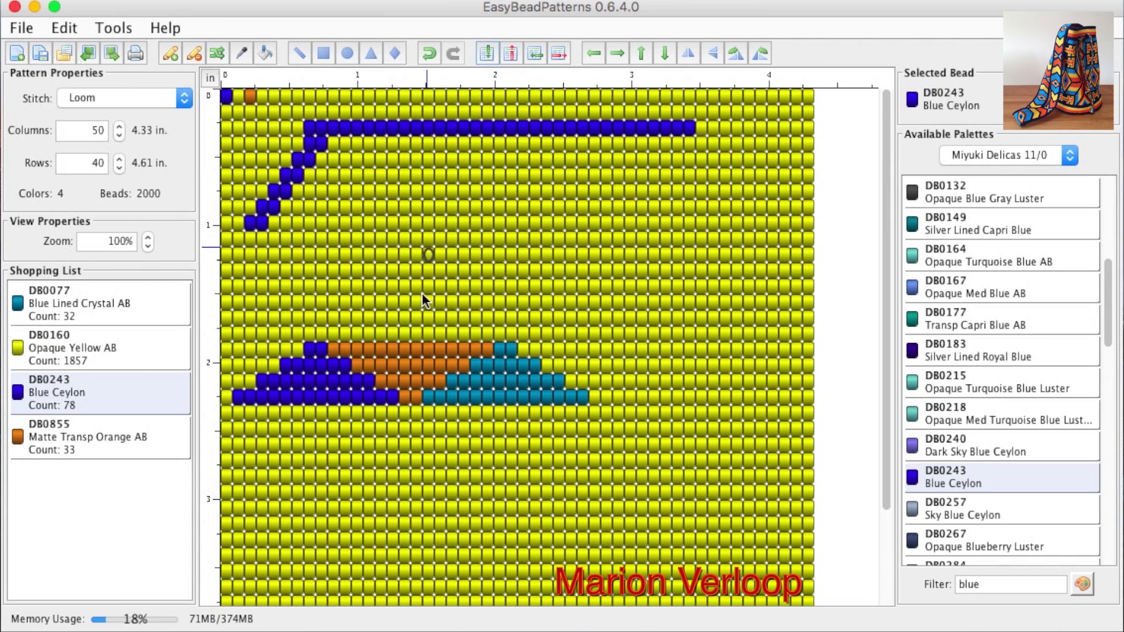
left_click(403, 385)
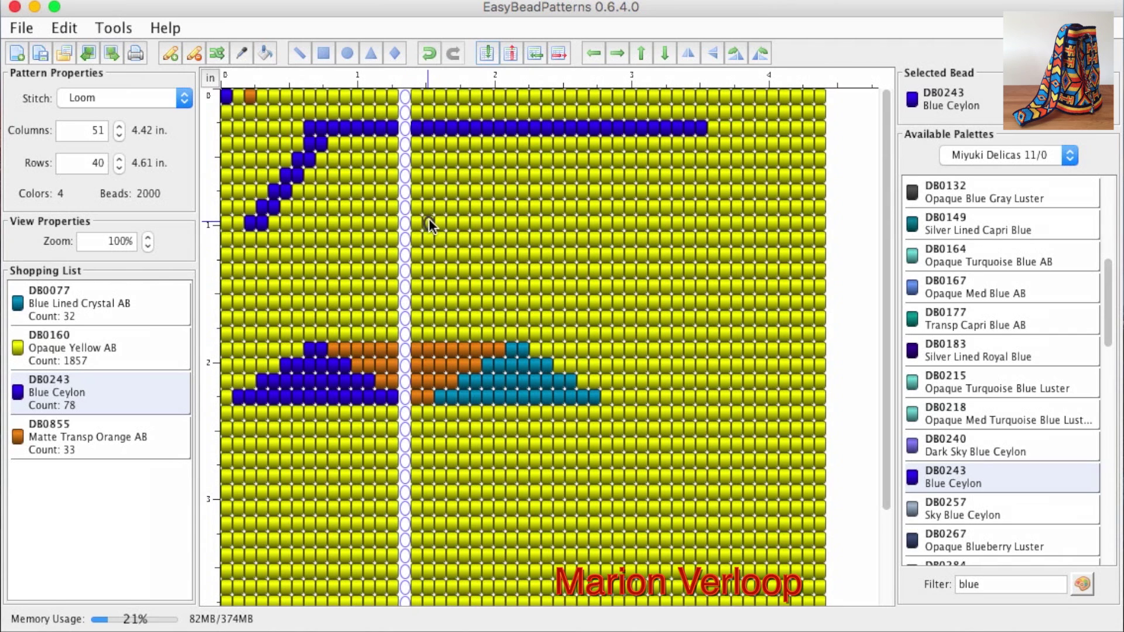
left_click(511, 51)
left_click(503, 351)
left_click(503, 351)
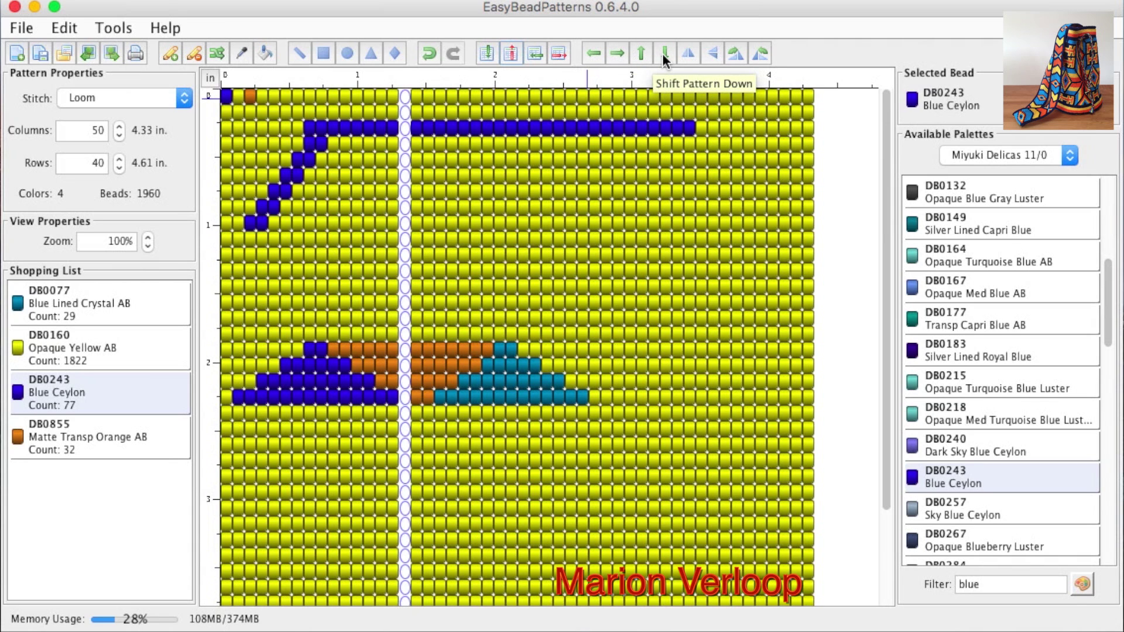
left_click(594, 53)
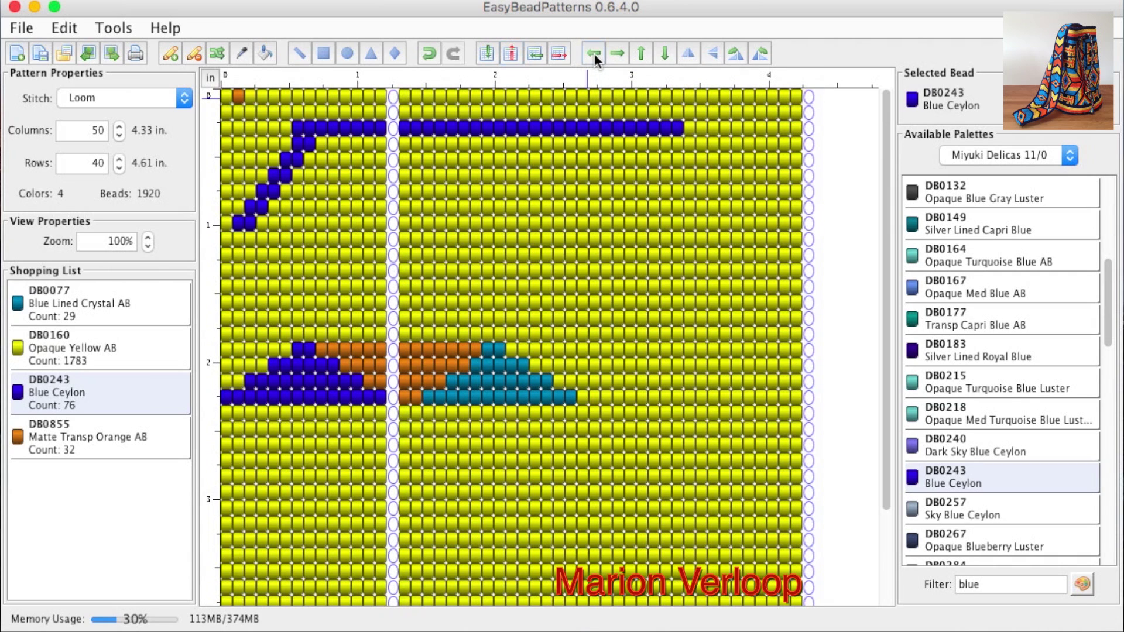
left_click(430, 53)
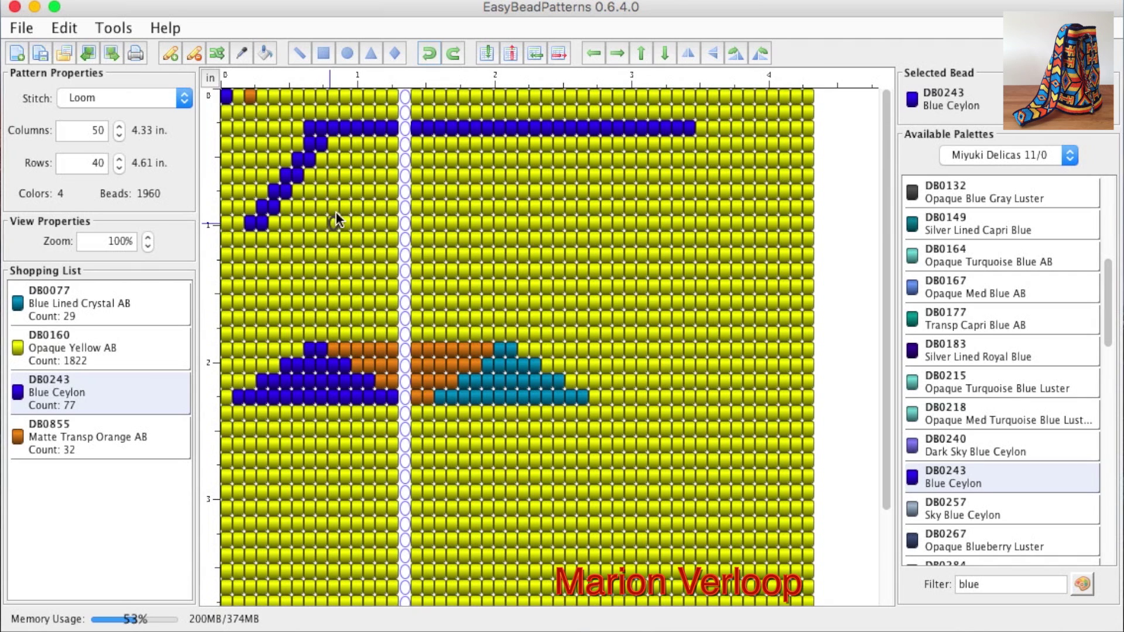
- Save the pattern through File > Save as aaaa.ptnx in the Haakwerk Server folder
left_click(24, 32)
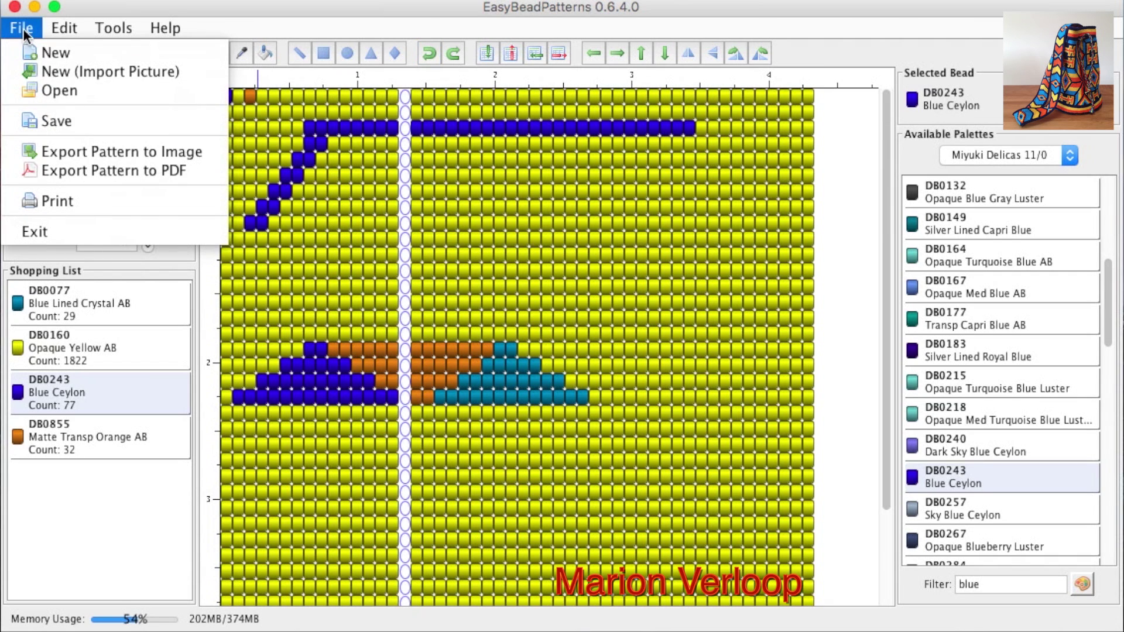
left_click(68, 121)
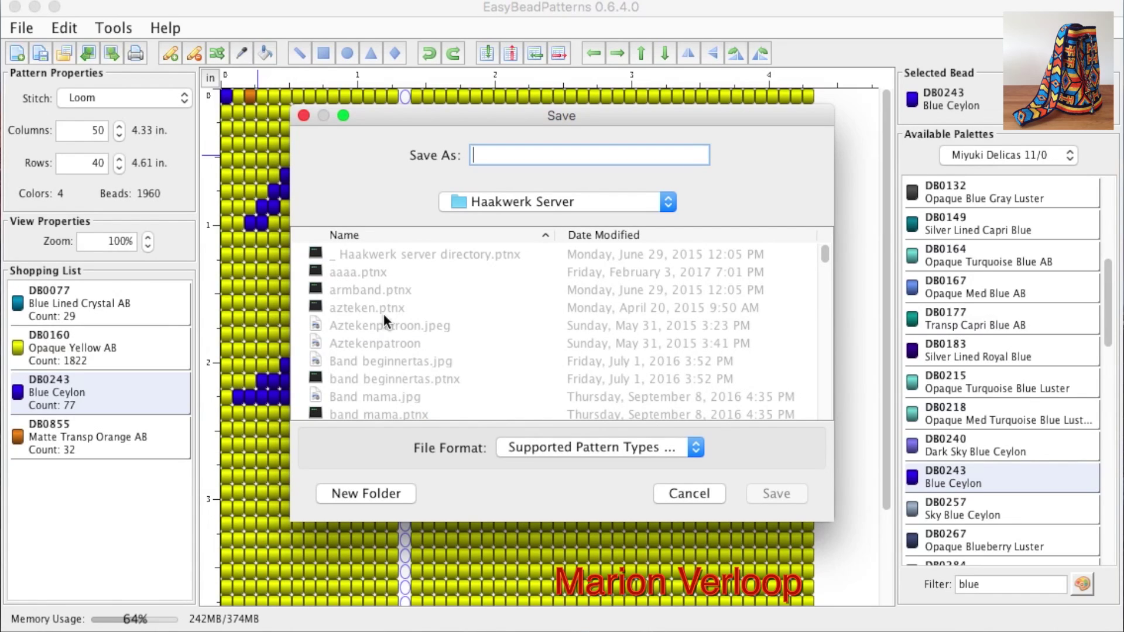
left_click(343, 271)
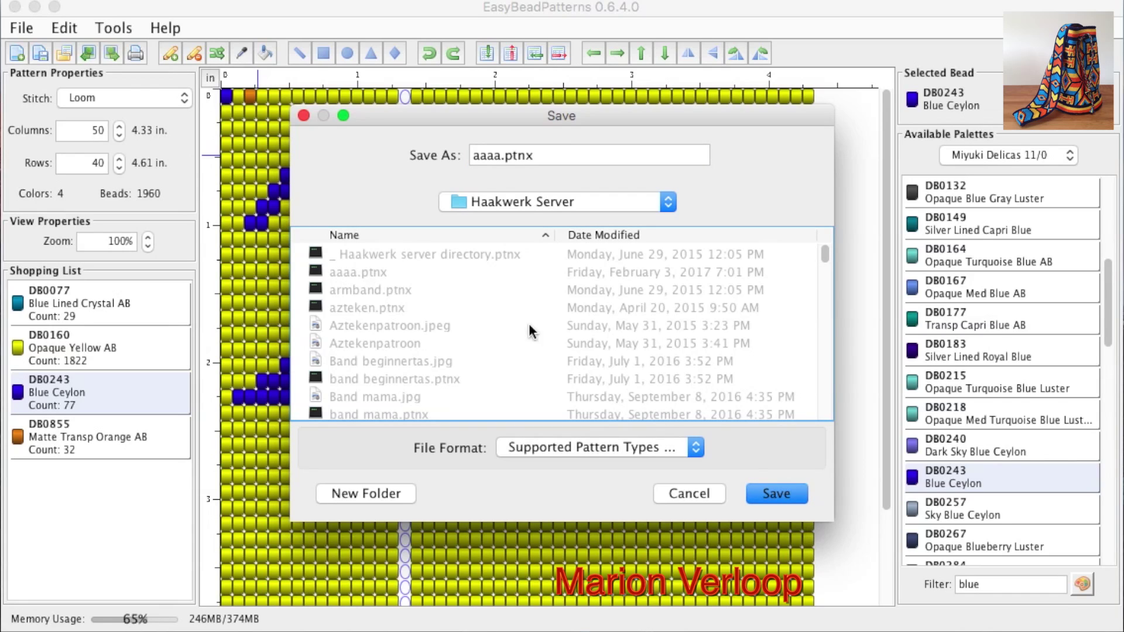
left_click(785, 490)
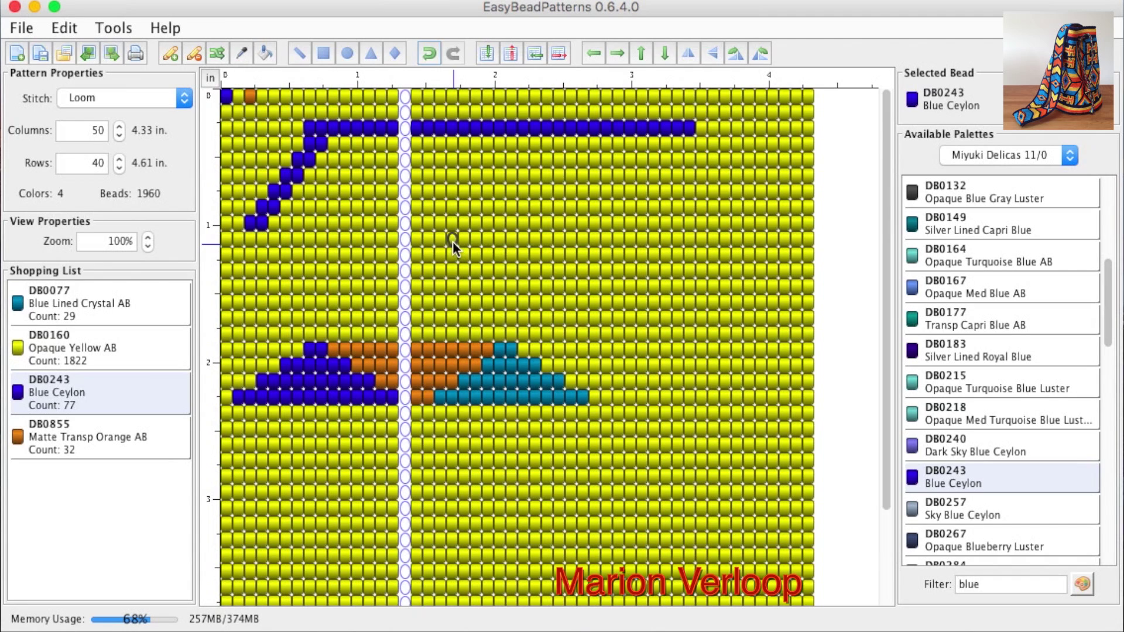
- Delete one more column, leaving a 49×40 grid of 1920 beads
left_click(24, 31)
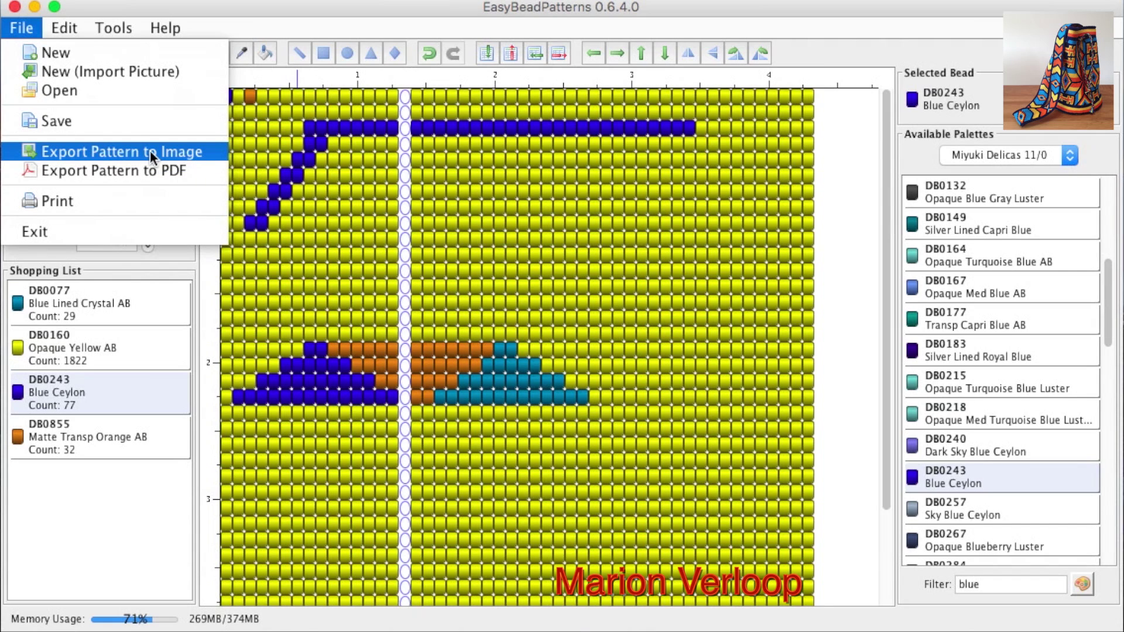
left_click(323, 241)
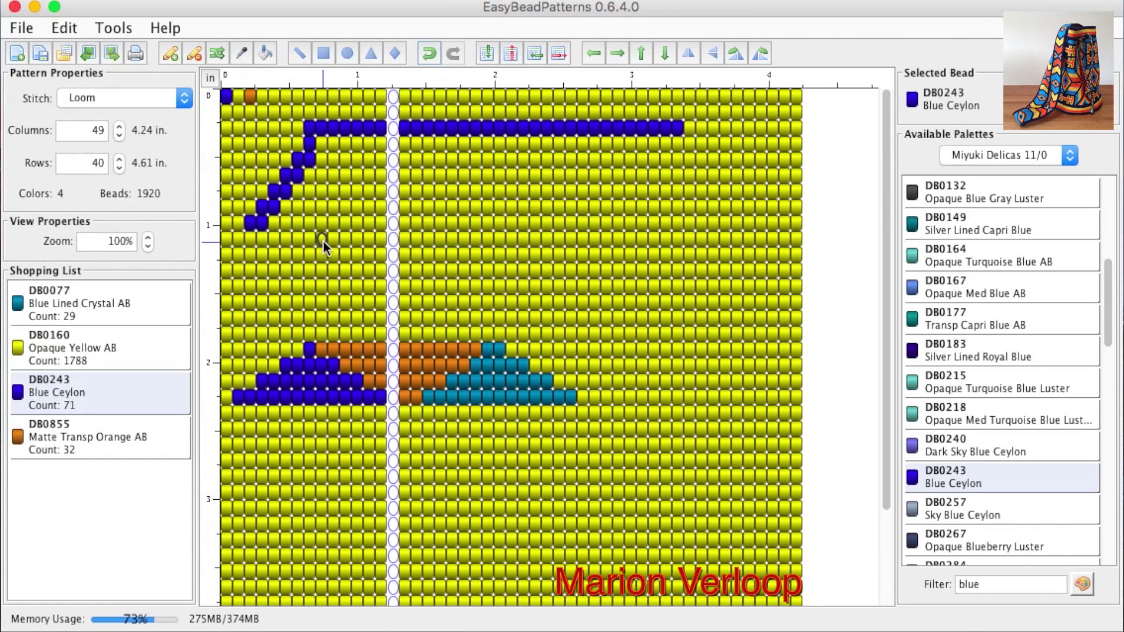